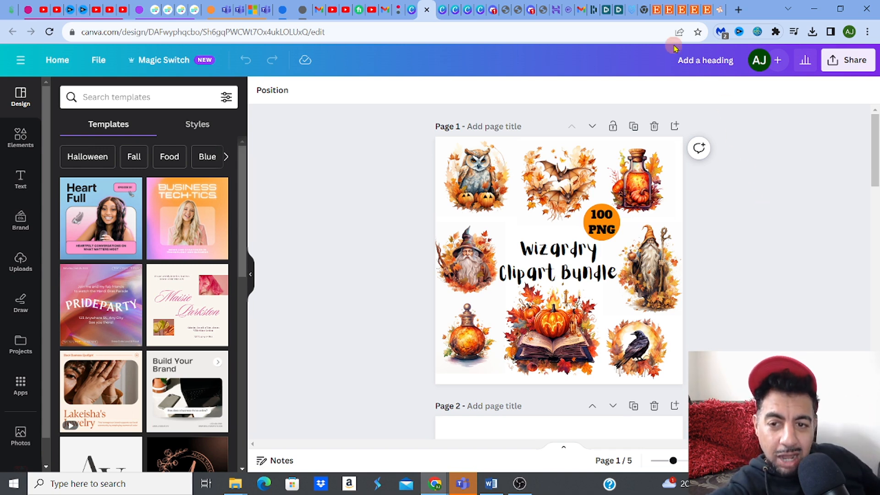
# Step: Switch to the Etsy results for "watercolour clipart" and examine the listings' styles, prices and reviews
pyautogui.click(660, 12)
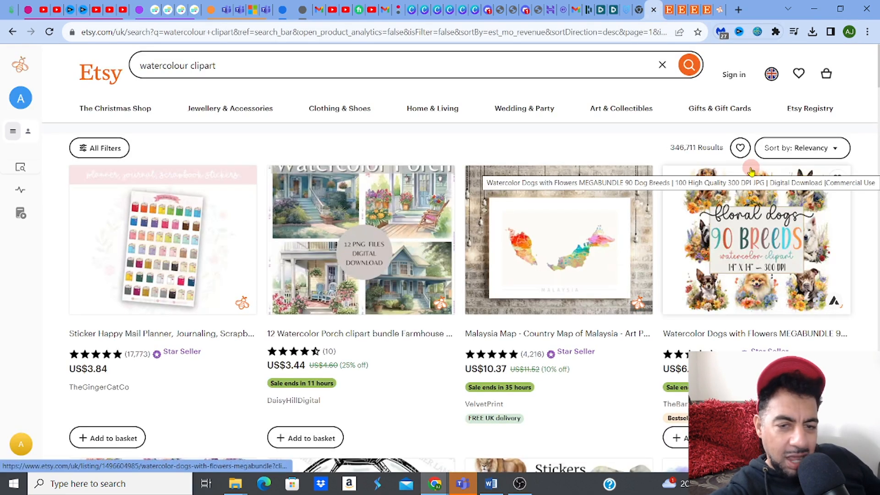
pyautogui.scroll(-10, 458, 257)
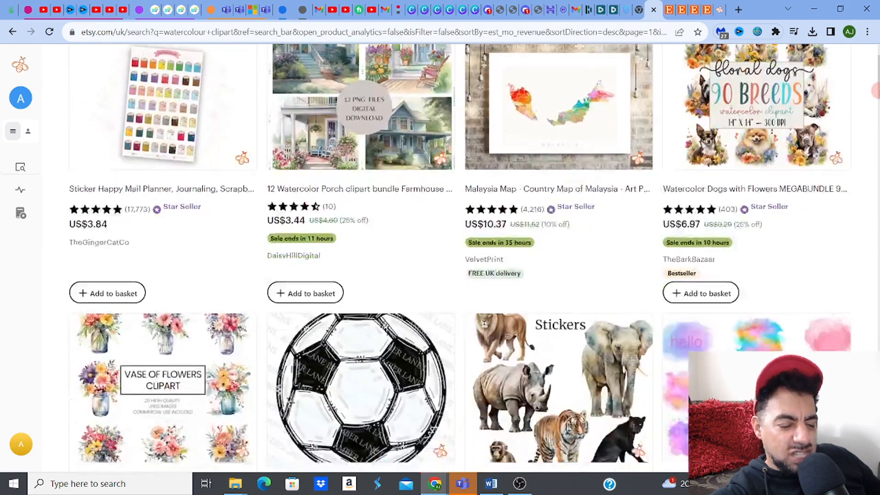
pyautogui.scroll(-7, 458, 257)
pyautogui.scroll(-8, 459, 256)
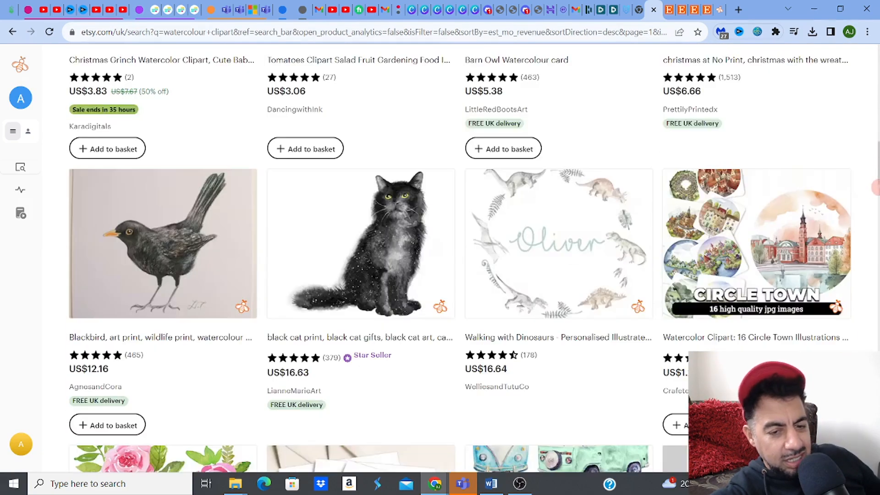
pyautogui.scroll(10, 458, 257)
pyautogui.scroll(-12, 458, 257)
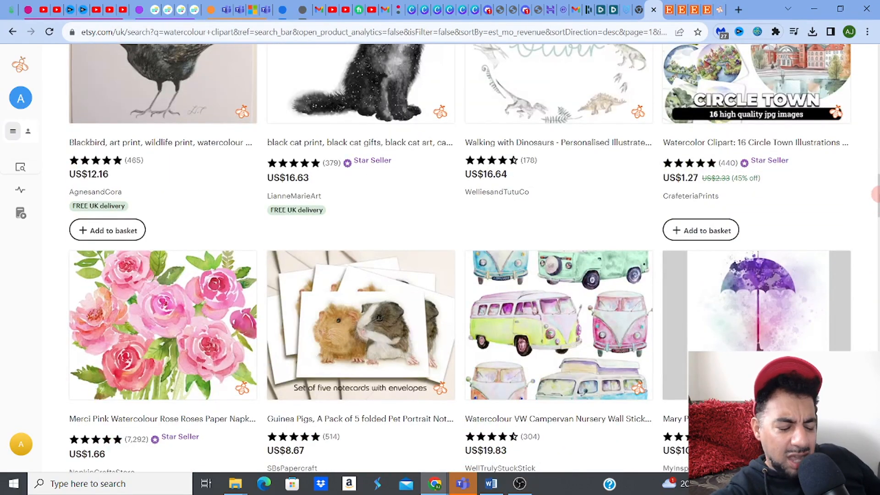
pyautogui.scroll(-10, 458, 257)
pyautogui.scroll(1, 459, 257)
pyautogui.scroll(-3, 458, 257)
pyautogui.scroll(-10, 459, 257)
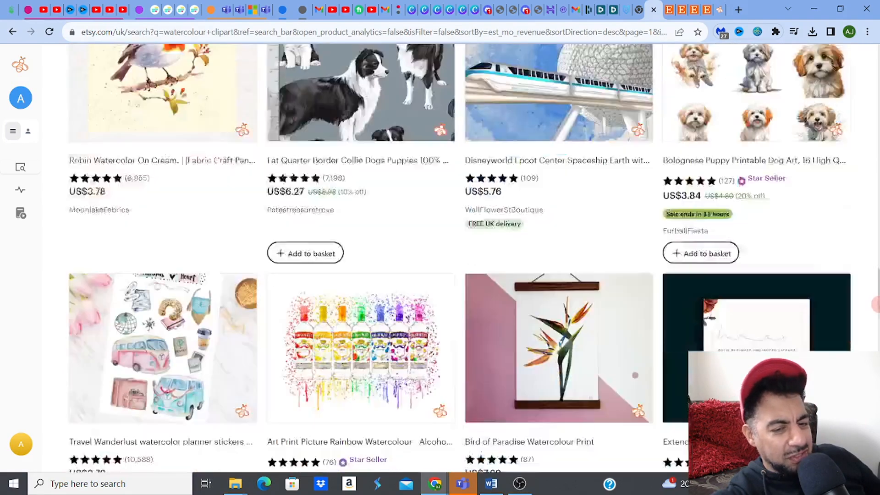
pyautogui.scroll(9, 458, 257)
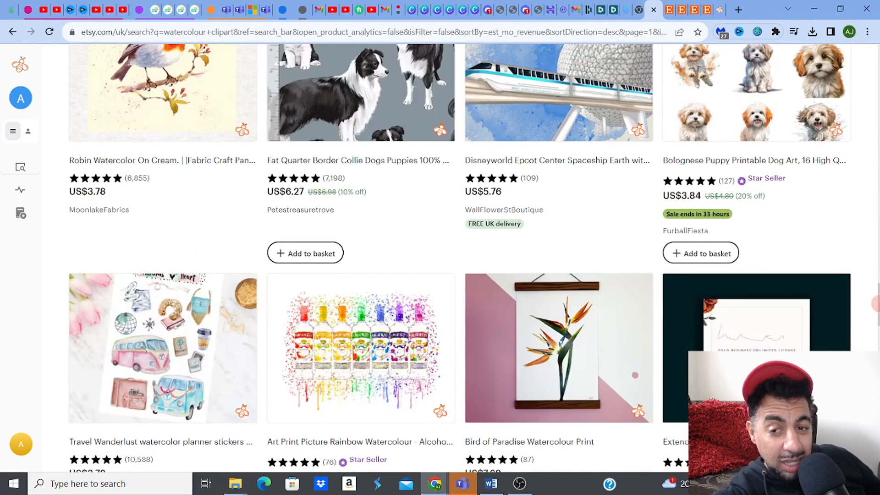
pyautogui.scroll(9, 458, 256)
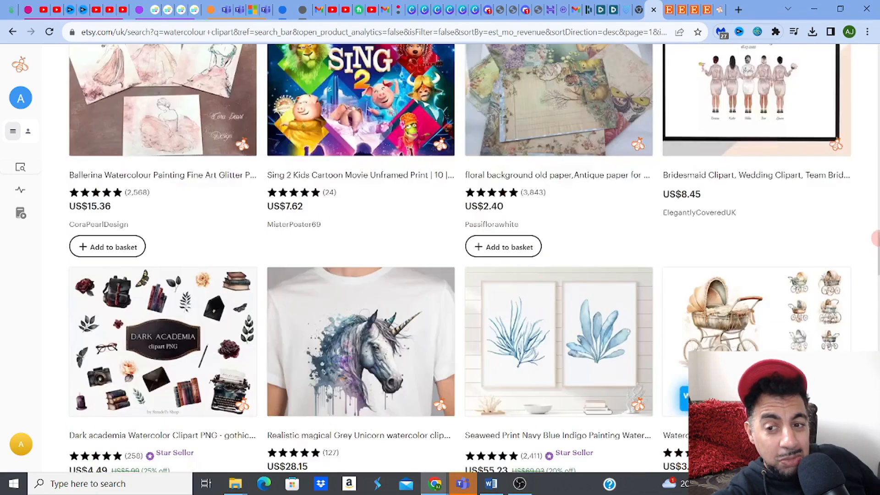
pyautogui.scroll(16, 459, 257)
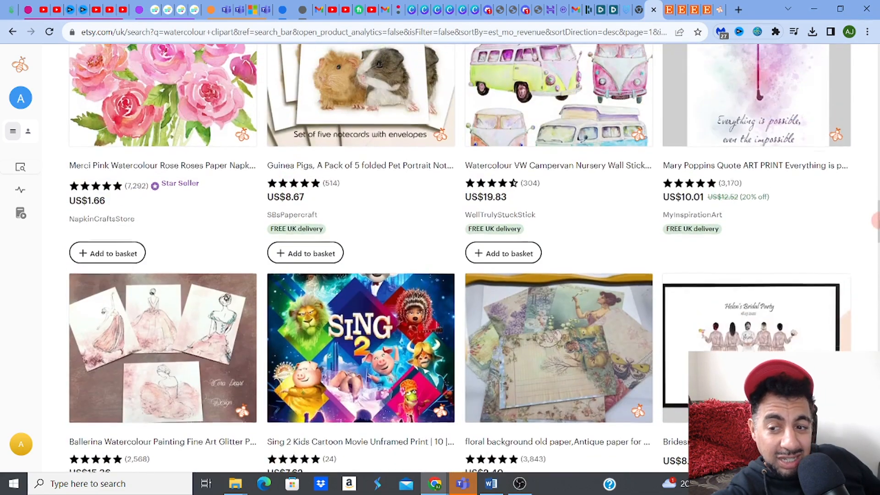
pyautogui.scroll(1, 458, 257)
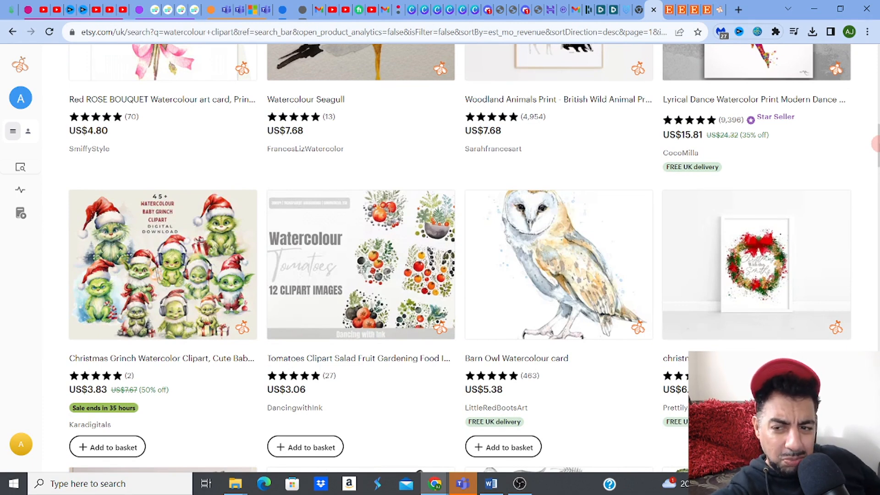
pyautogui.moveTo(877, 144); pyautogui.dragTo(877, 123)
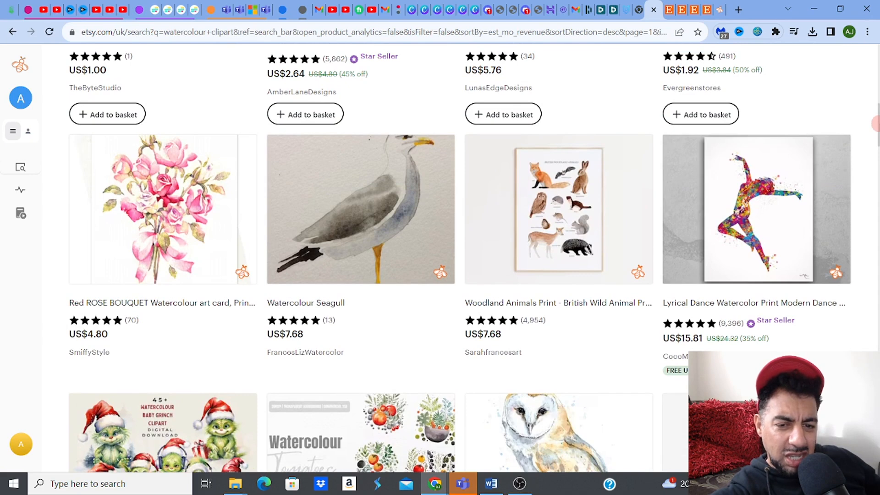
pyautogui.moveTo(876, 124); pyautogui.dragTo(876, 108)
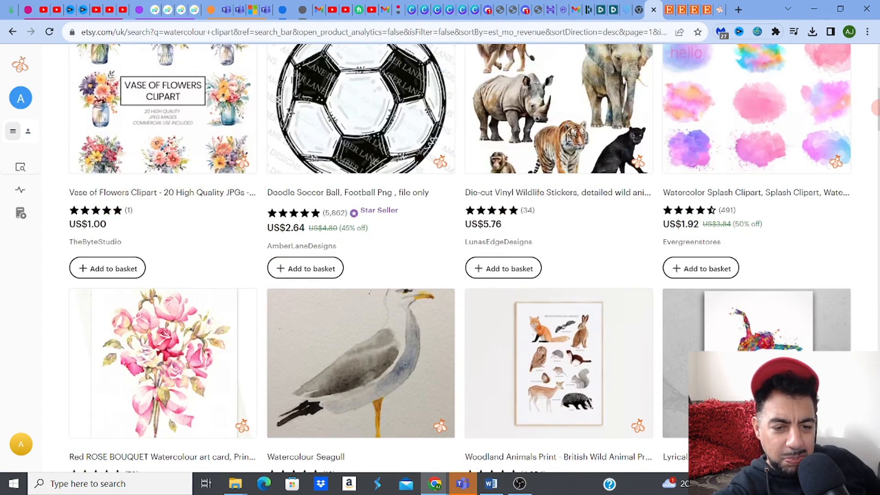
pyautogui.moveTo(876, 108); pyautogui.dragTo(877, 91)
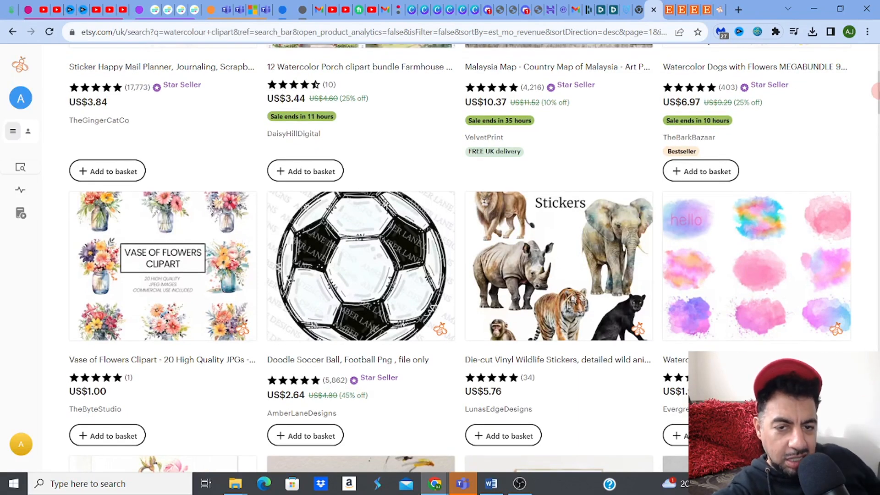
pyautogui.moveTo(879, 91); pyautogui.dragTo(879, 94)
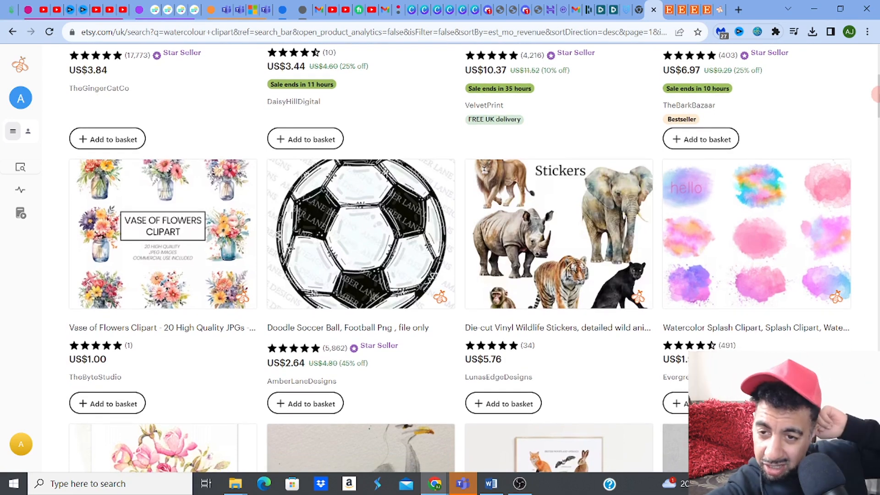
pyautogui.moveTo(879, 94); pyautogui.dragTo(877, 70)
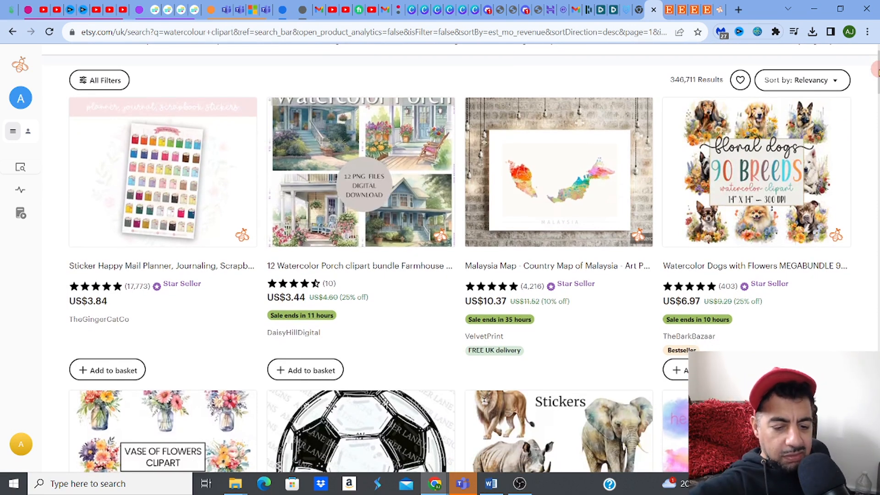
pyautogui.moveTo(876, 69); pyautogui.dragTo(877, 69)
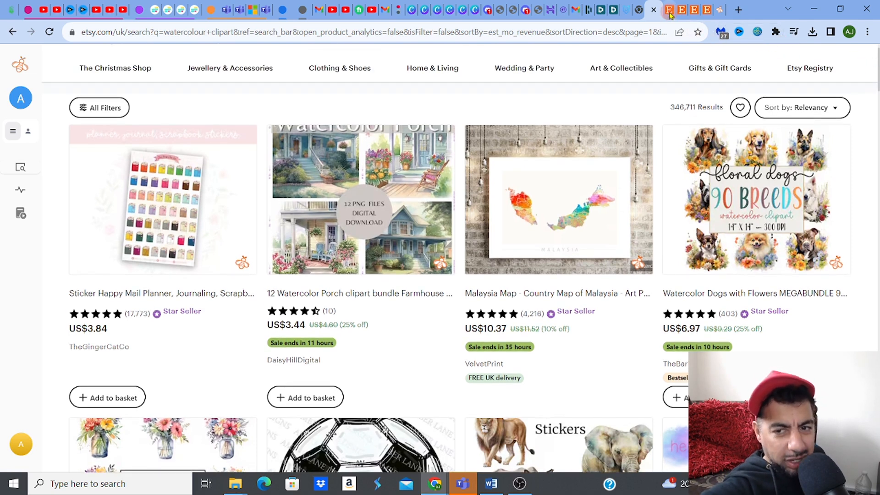
# Step: Switch to the Canva design and enlarge the Wizardry Clipart Bundle cover on page 1 to examine it
pyautogui.click(424, 12)
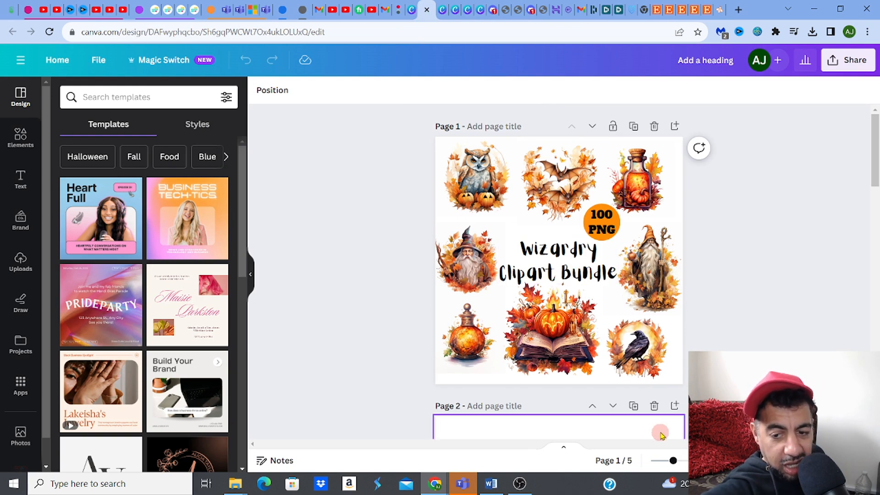
pyautogui.moveTo(673, 461); pyautogui.dragTo(682, 461)
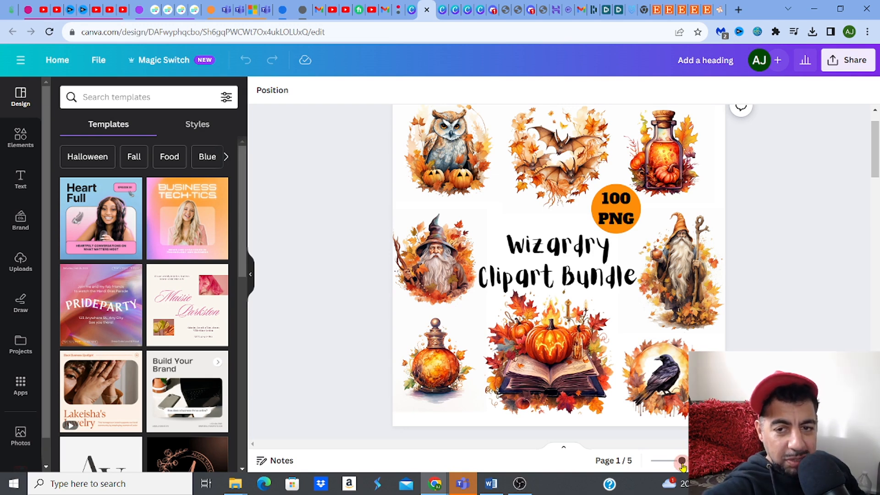
# Step: Switch to the general channel in Discord and review the watercolor wizardry prompts with their generated images
pyautogui.click(493, 14)
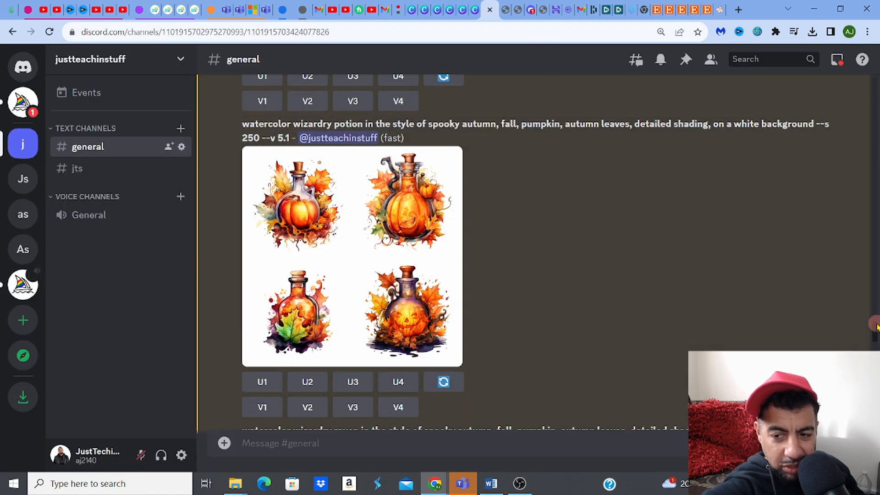
pyautogui.scroll(-10, 876, 327)
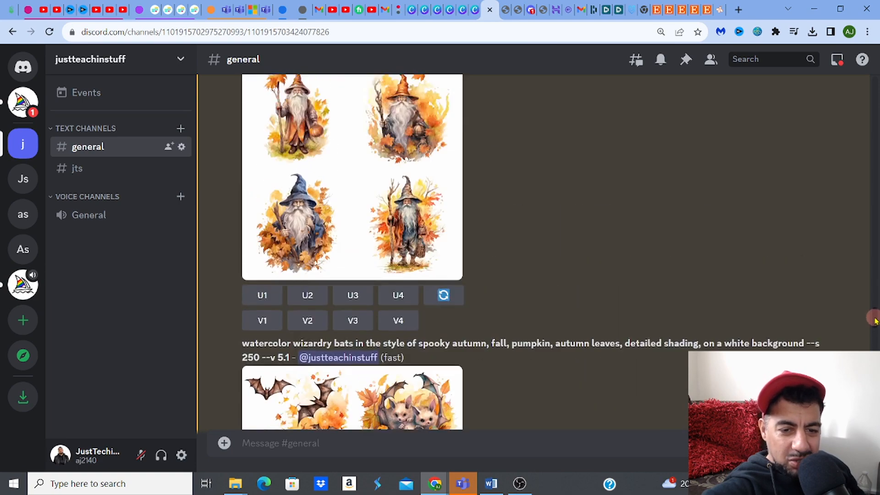
pyautogui.scroll(-10, 876, 321)
pyautogui.scroll(-10, 875, 328)
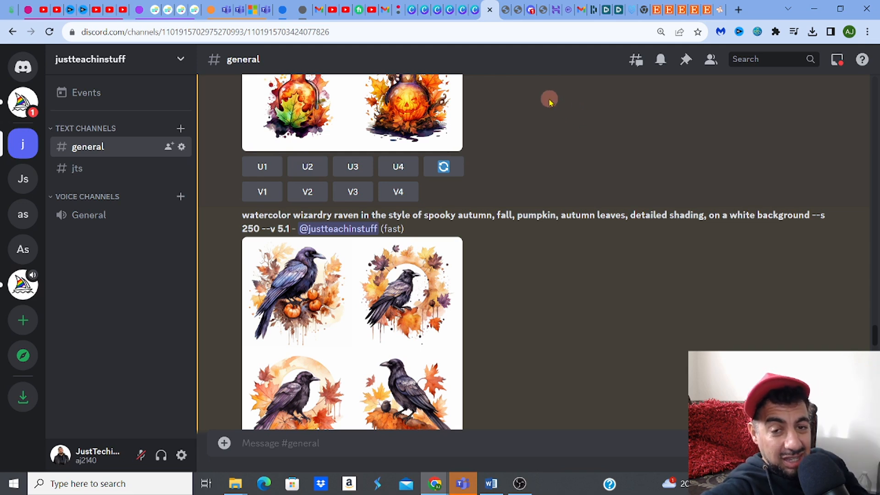
# Step: Return to the Canva design and examine the T-shirt, tote bag and mug mockup pages, ending back at the page 1 cover
pyautogui.click(423, 18)
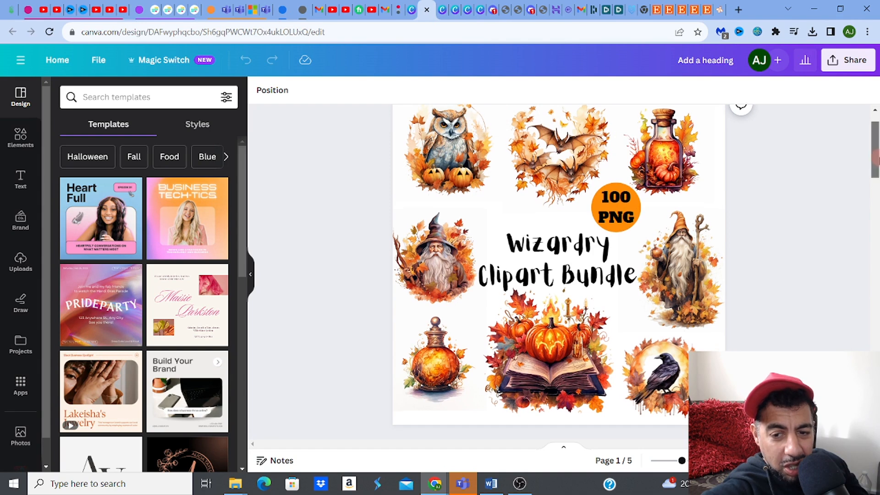
pyautogui.scroll(-1, 876, 158)
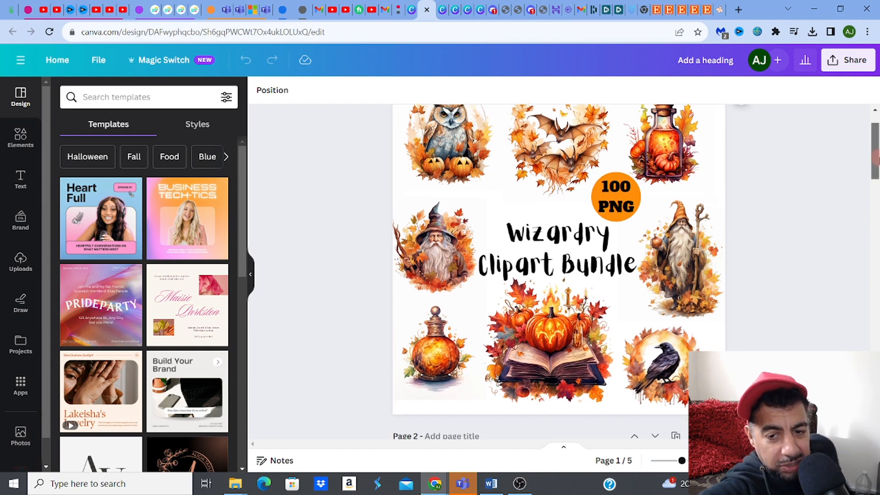
pyautogui.moveTo(879, 158); pyautogui.dragTo(876, 277)
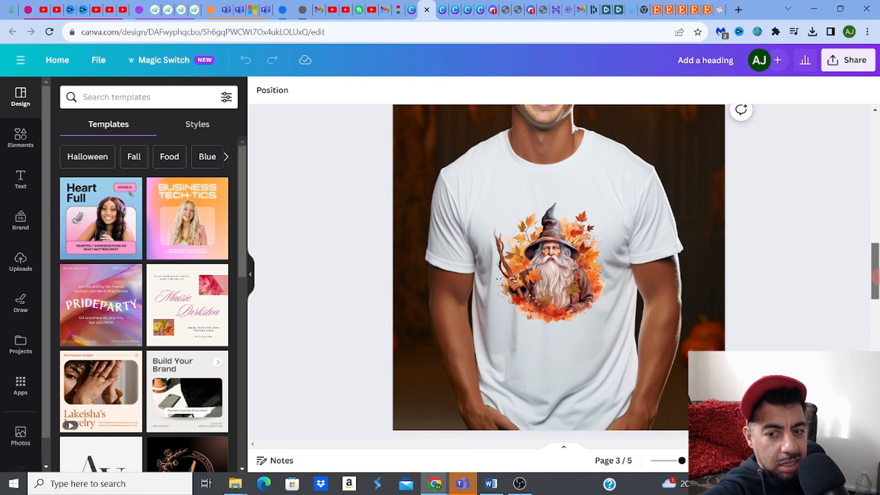
pyautogui.moveTo(875, 289); pyautogui.dragTo(876, 335)
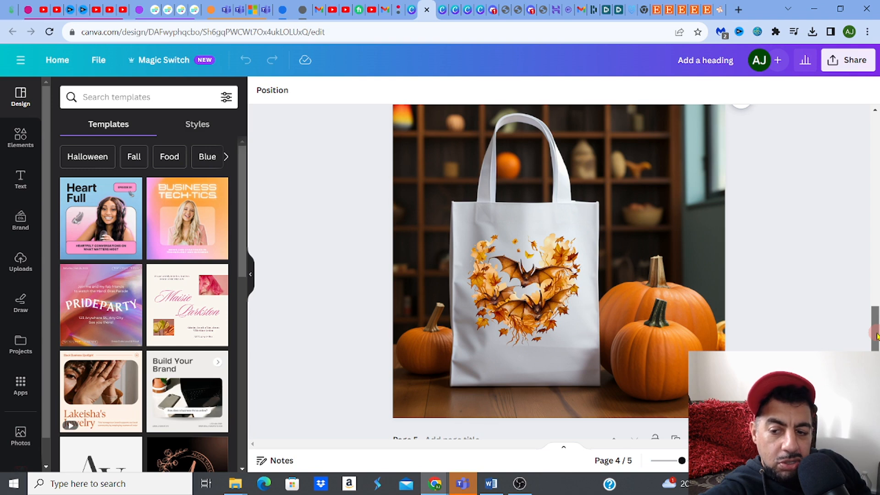
pyautogui.scroll(-5, 876, 336)
pyautogui.scroll(-2, 559, 272)
pyautogui.scroll(-1, 558, 271)
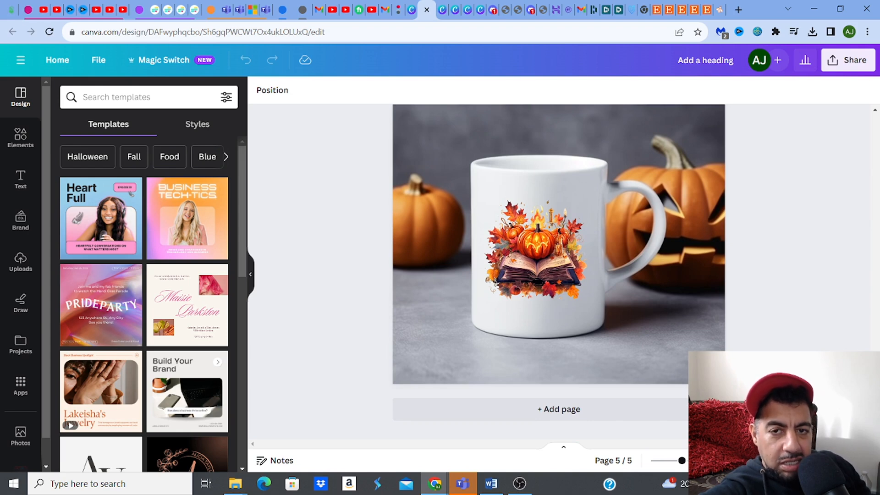
pyautogui.scroll(10, 874, 299)
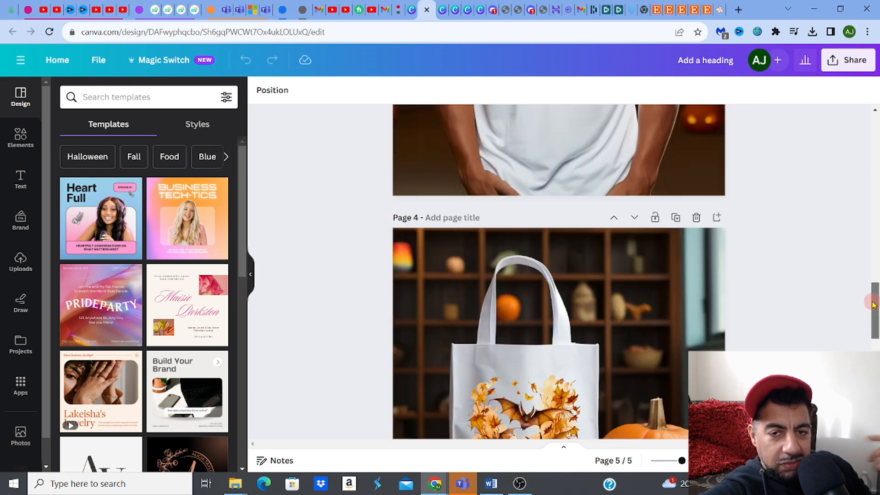
pyautogui.moveTo(876, 299); pyautogui.dragTo(877, 147)
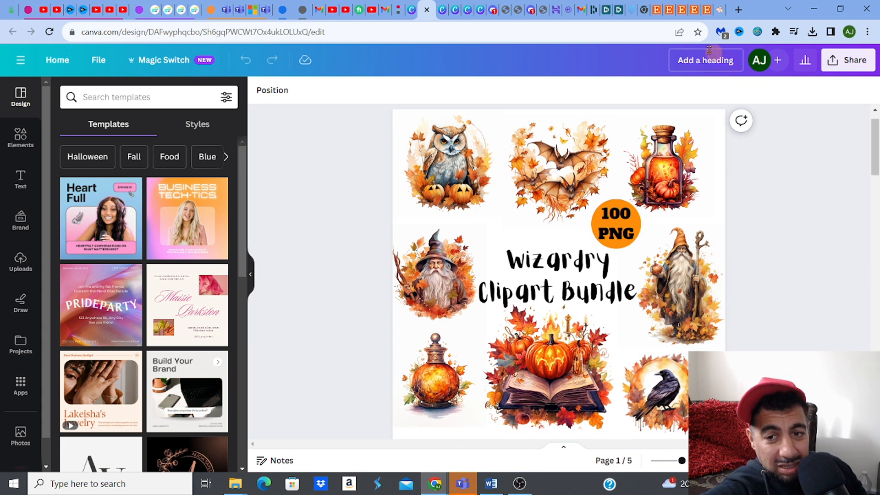
# Step: Switch to the Etsy watercolor garden clipart bundle listing and view its cover, open-book and round plate mockup images
pyautogui.click(686, 14)
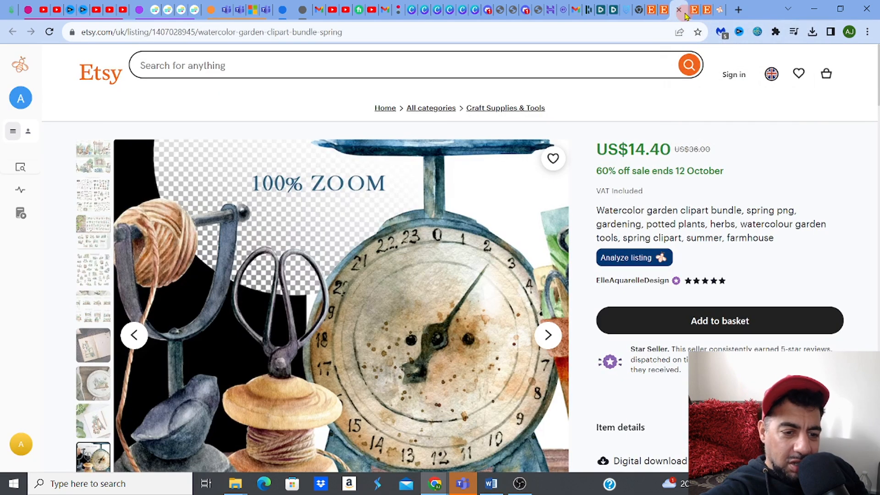
pyautogui.click(101, 347)
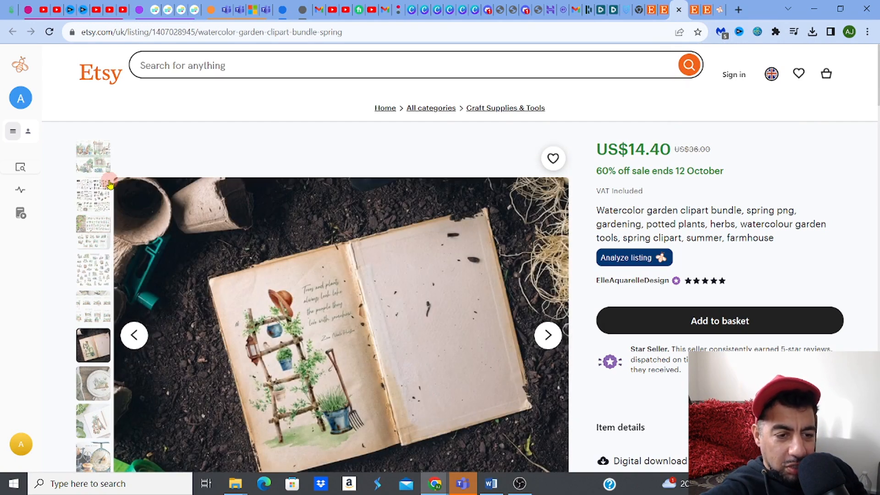
pyautogui.click(97, 165)
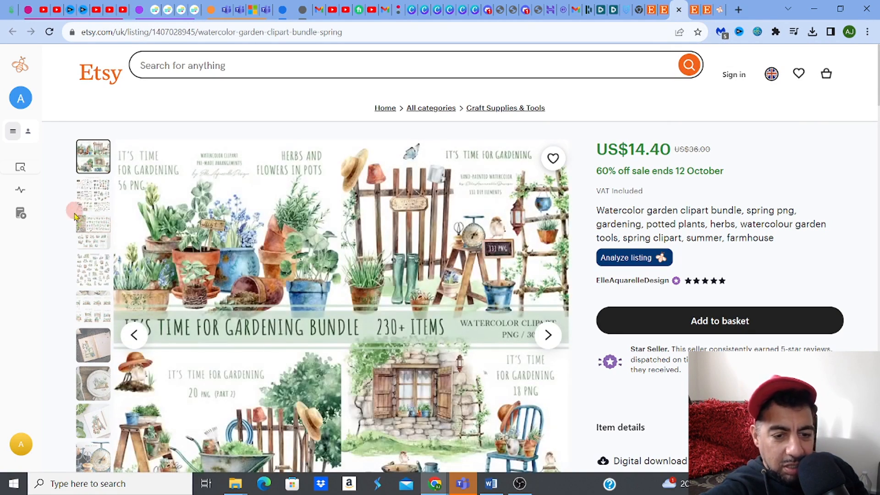
pyautogui.click(99, 350)
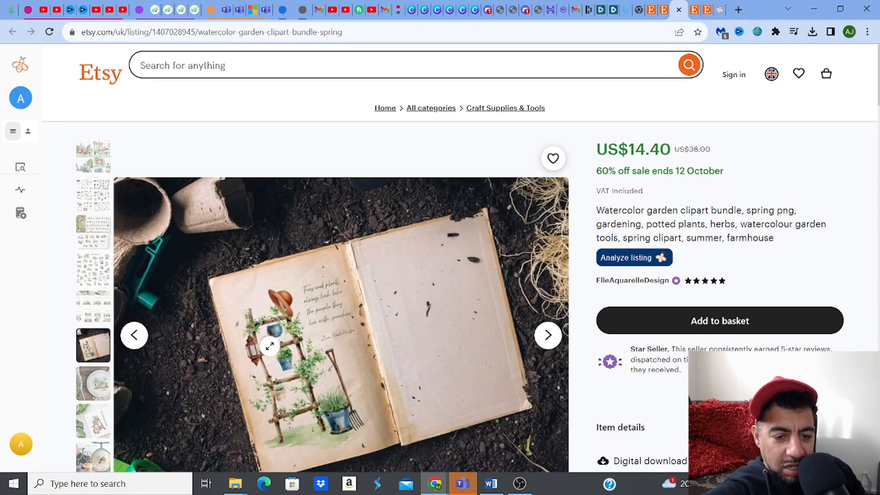
pyautogui.click(93, 394)
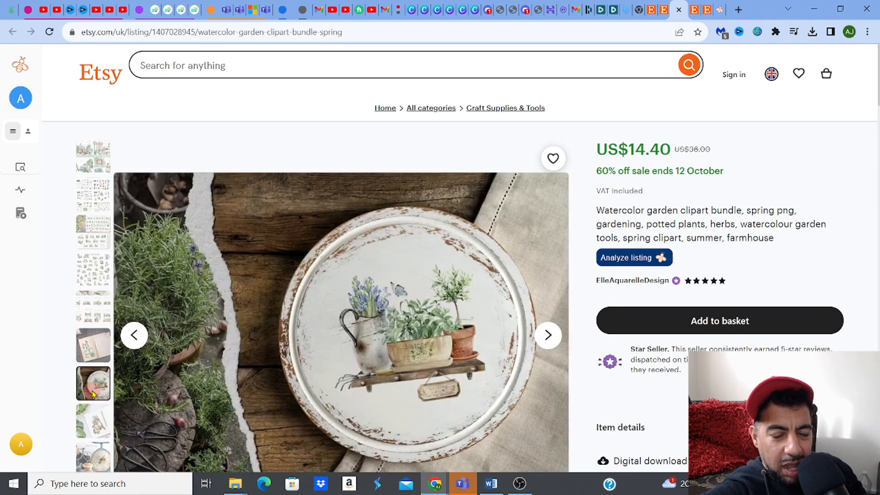
# Step: Switch to the Etsy Magic School Bundle listing, view its cover image and play the product video
pyautogui.click(709, 13)
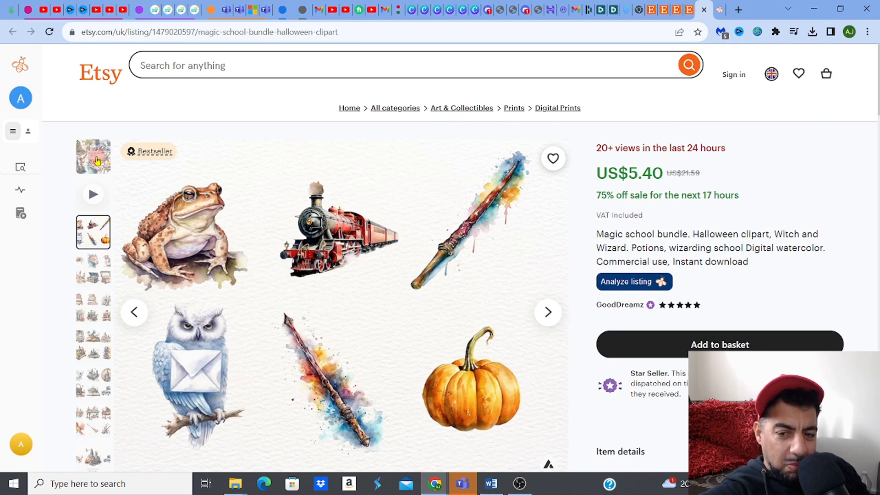
pyautogui.click(97, 160)
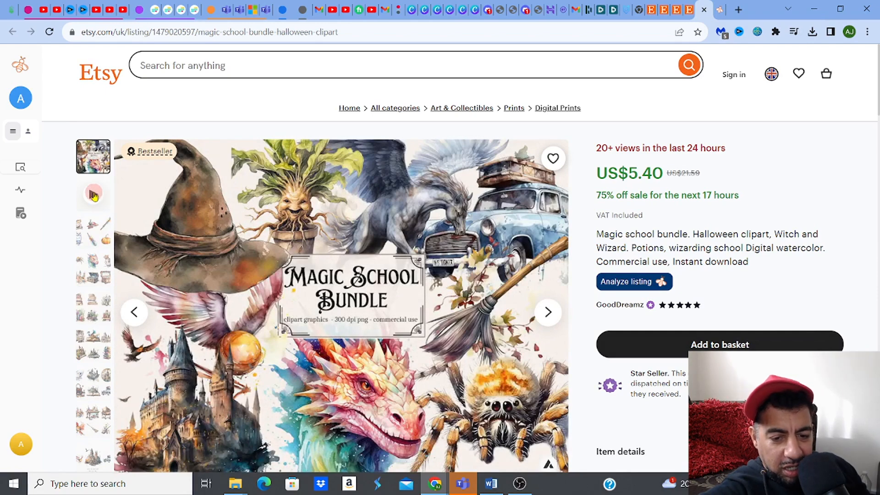
pyautogui.click(94, 195)
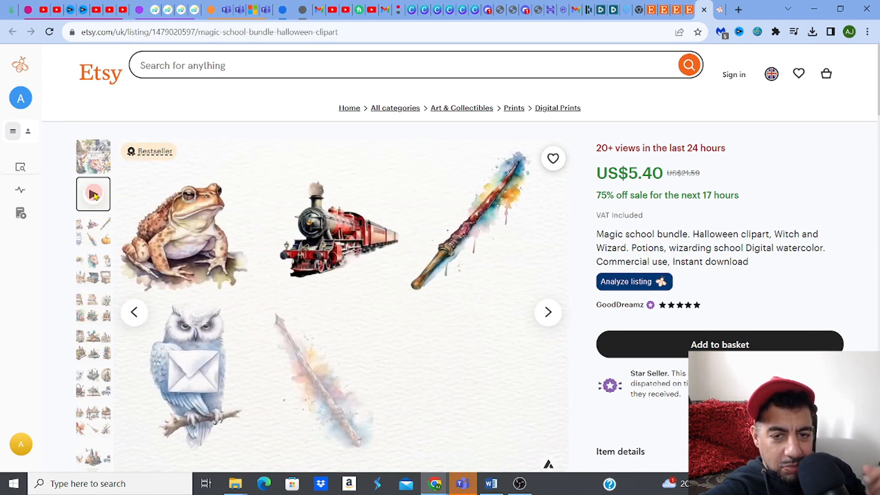
# Step: View the third product image in the Magic School Bundle gallery, replay the product video and return to the cover image
pyautogui.click(97, 232)
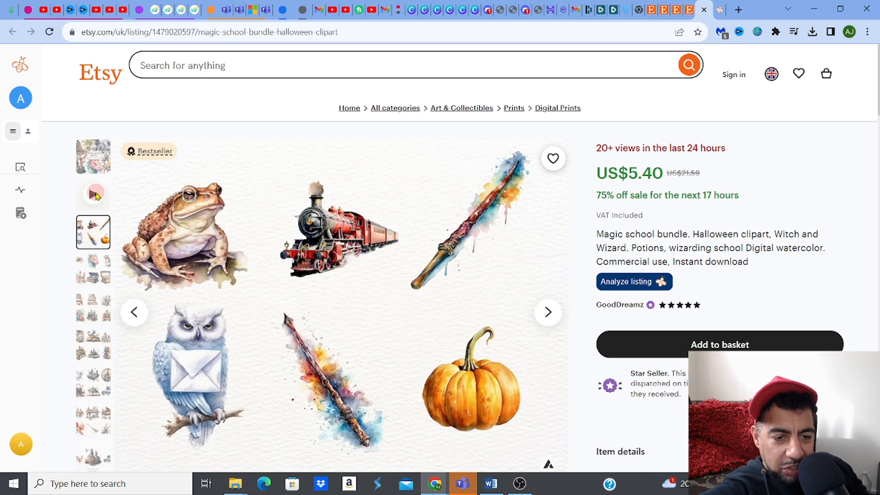
pyautogui.click(95, 194)
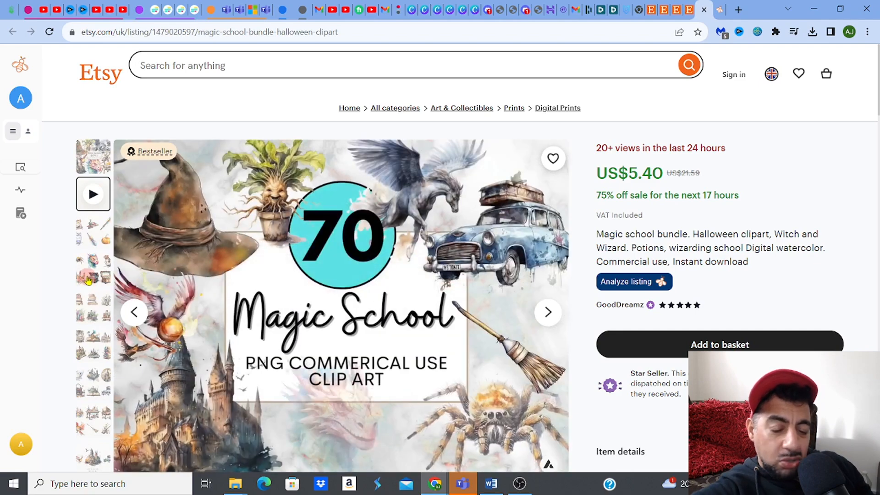
pyautogui.click(89, 159)
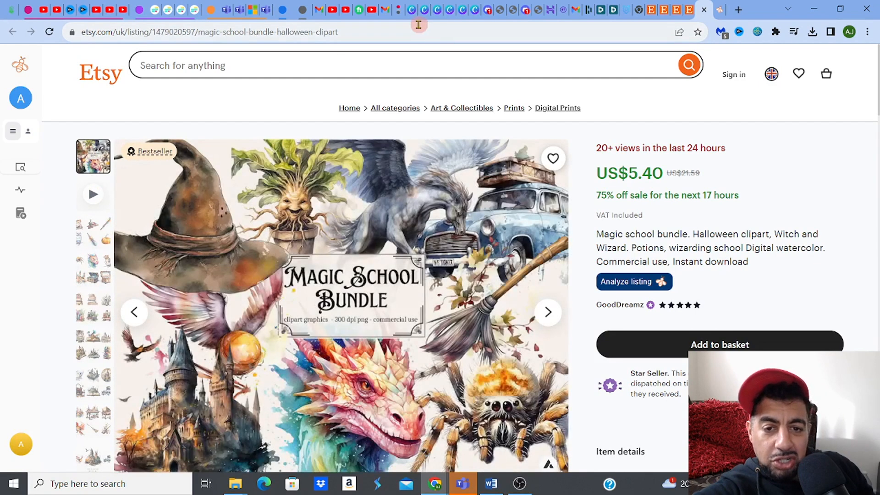
# Step: Switch to the Canva design, open the animation options for the page 1 Wizardry cover and browse to the Photo Movement effects
pyautogui.click(423, 16)
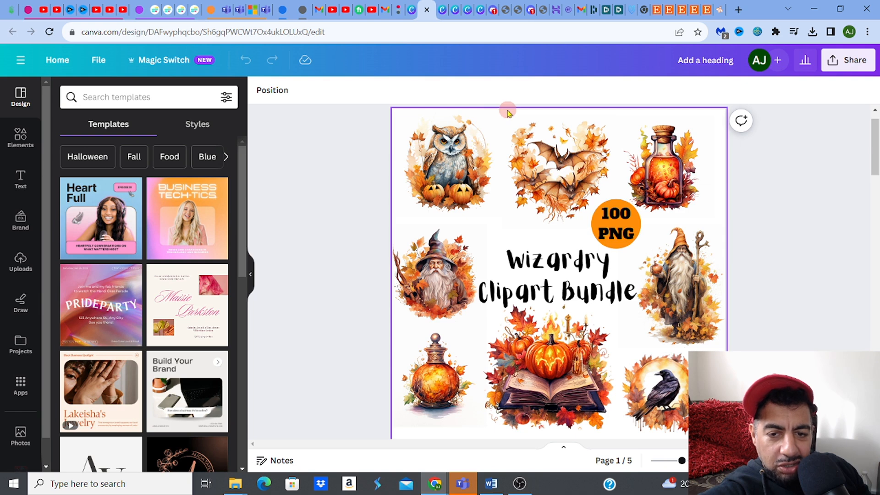
pyautogui.click(507, 112)
pyautogui.click(319, 98)
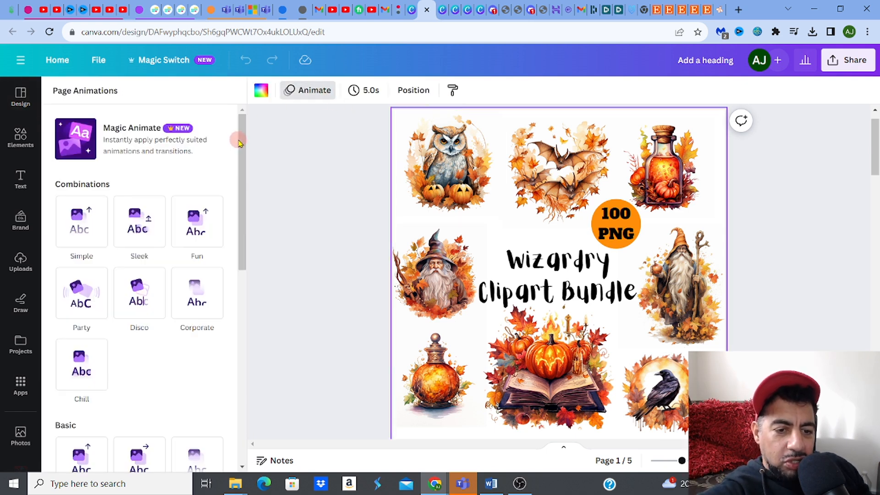
pyautogui.moveTo(242, 144); pyautogui.dragTo(243, 259)
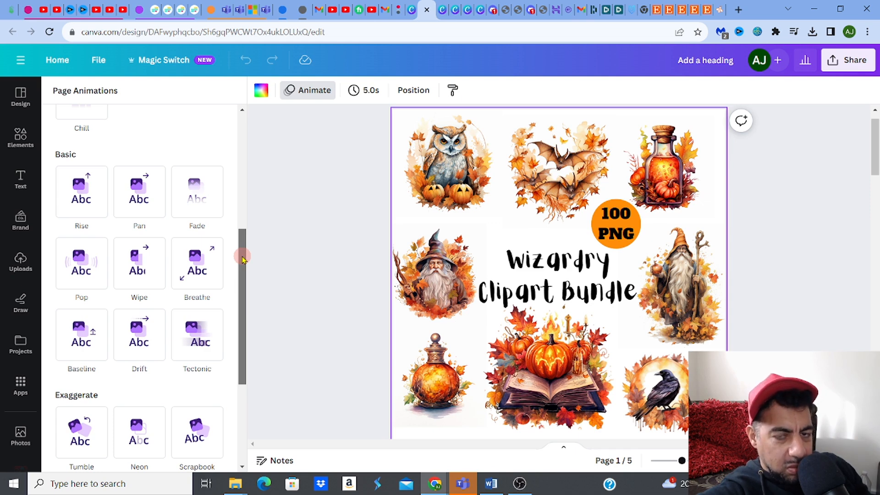
pyautogui.moveTo(243, 259); pyautogui.dragTo(246, 316)
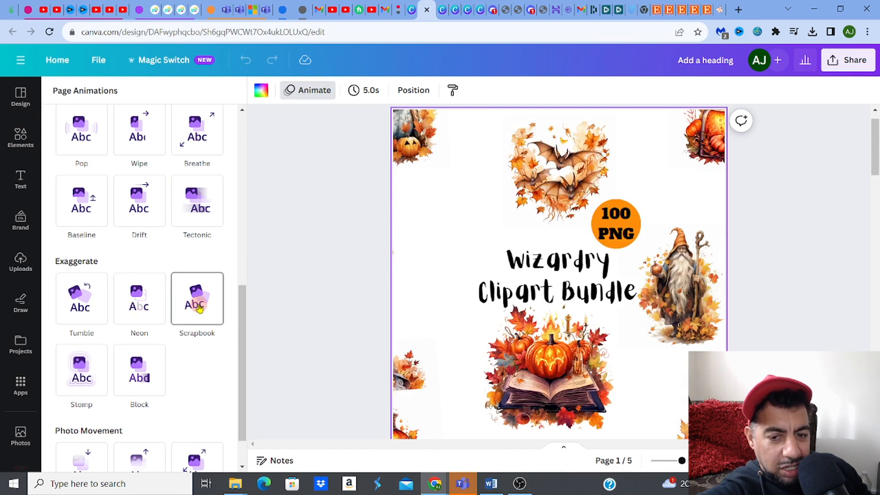
pyautogui.moveTo(240, 318); pyautogui.dragTo(244, 377)
# Step: Preview the Photo Rise, Photo Zoom and Photo Flow effects on the page 1 cover and apply Photo Rise
pyautogui.click(146, 407)
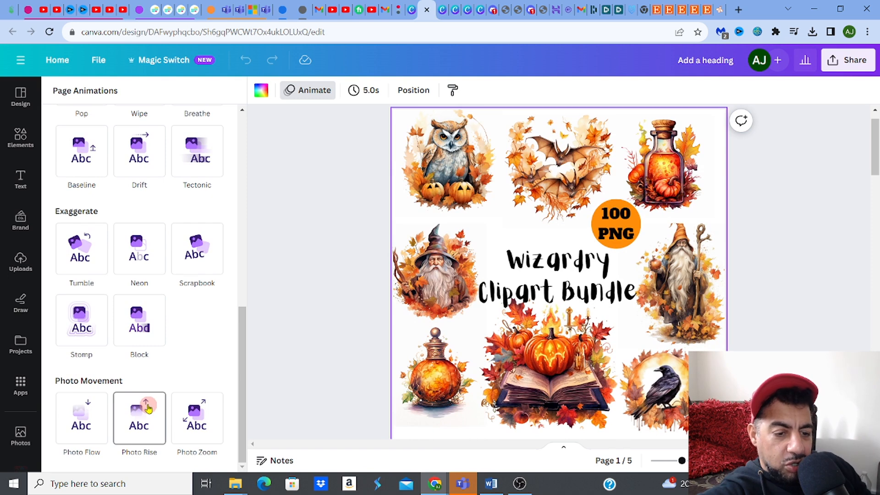
pyautogui.click(191, 418)
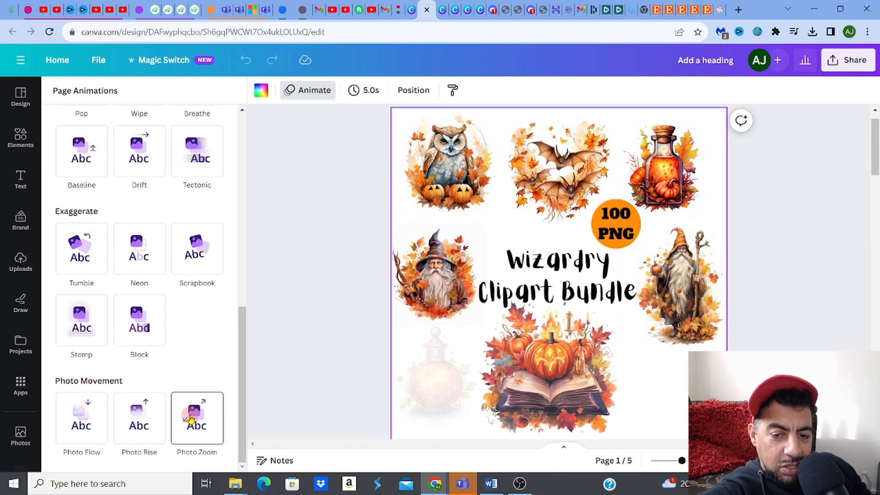
pyautogui.click(91, 415)
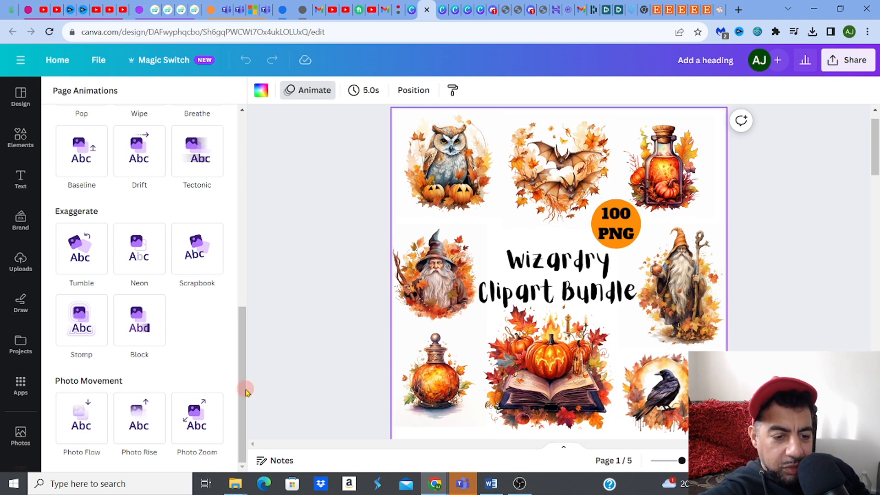
pyautogui.moveTo(240, 406); pyautogui.dragTo(234, 151)
pyautogui.moveTo(240, 226); pyautogui.dragTo(220, 440)
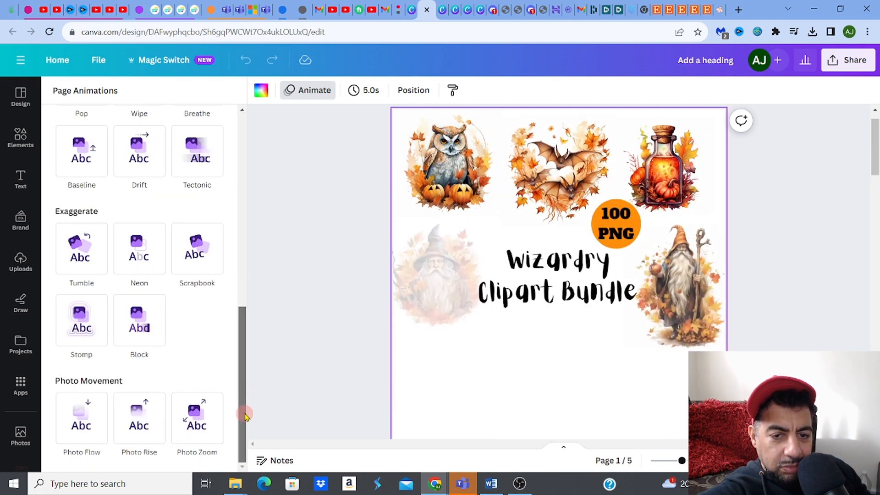
pyautogui.click(87, 416)
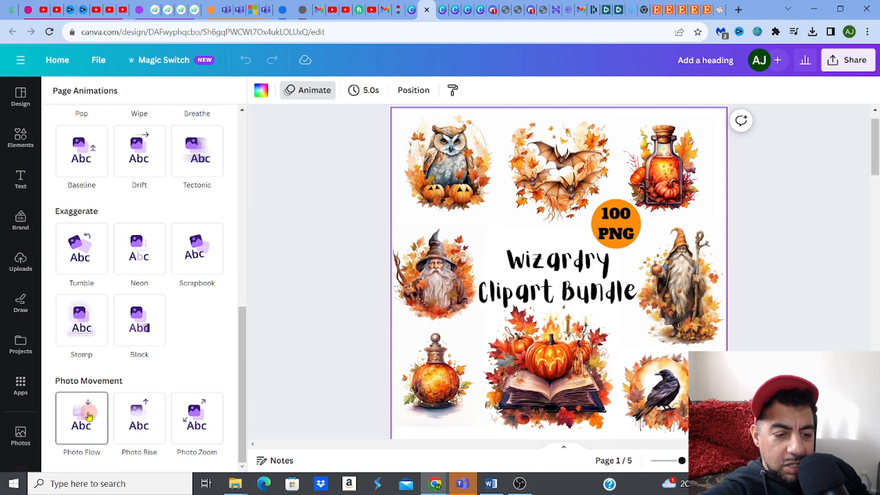
pyautogui.click(133, 416)
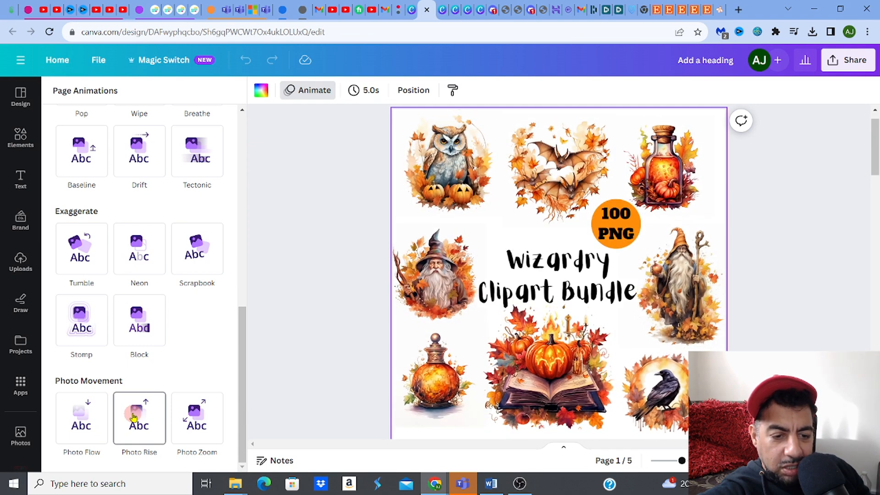
pyautogui.click(134, 417)
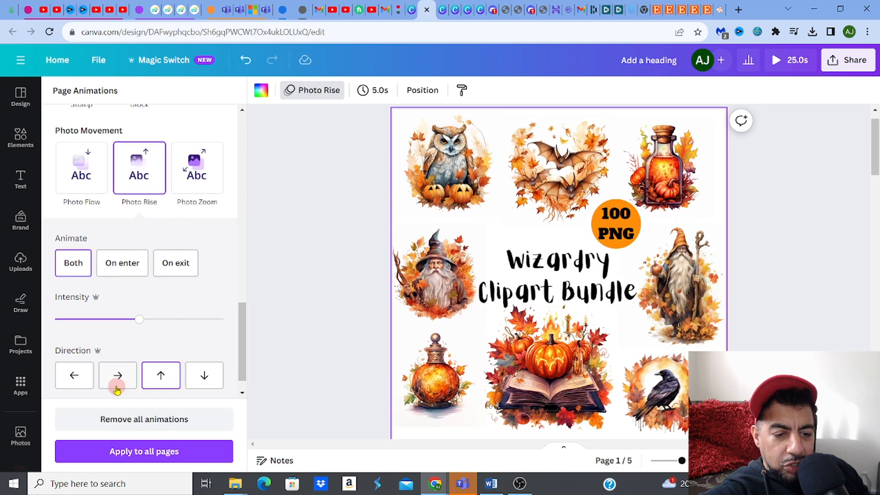
# Step: Try the right and left directions for the Photo Rise animation, ending with the upward direction
pyautogui.moveTo(115, 385)
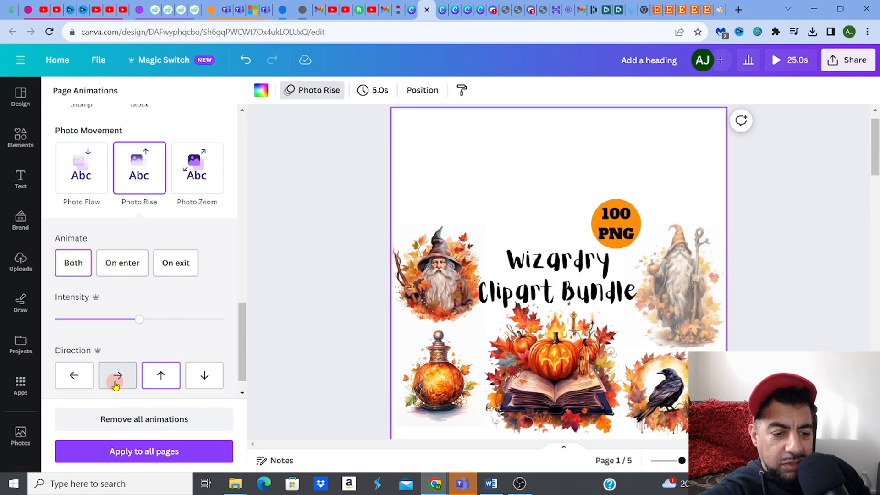
pyautogui.click(115, 385)
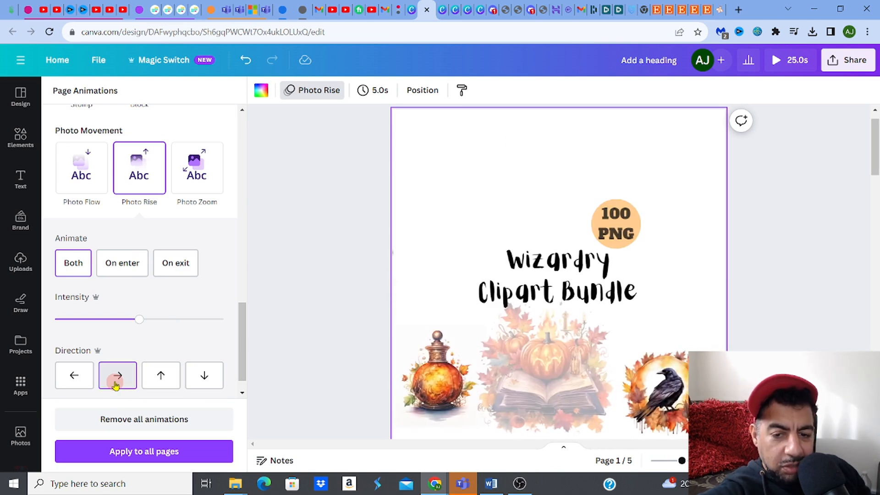
pyautogui.click(90, 382)
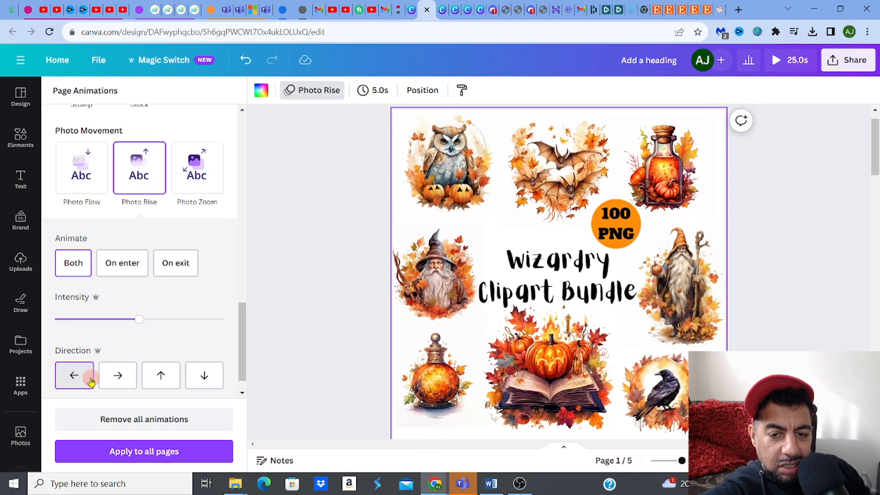
pyautogui.click(169, 380)
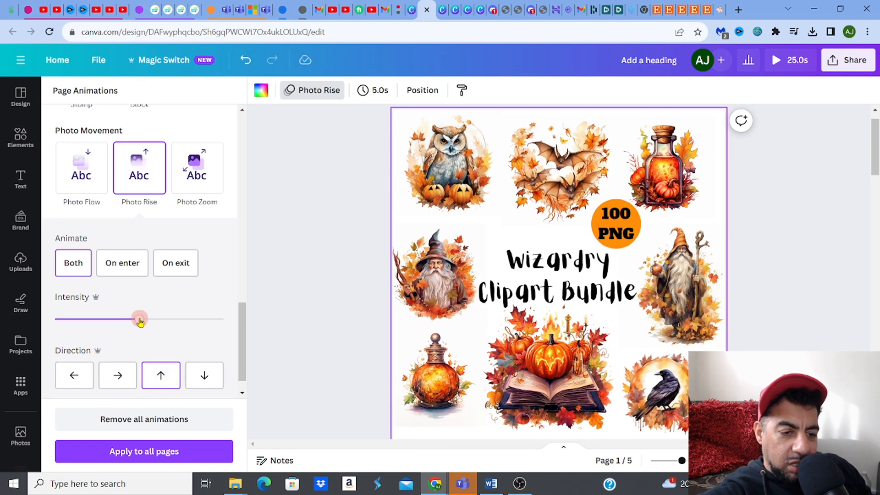
# Step: Raise the Photo Rise intensity slightly and try animating only on enter, ending with Both
pyautogui.moveTo(138, 320); pyautogui.dragTo(142, 300)
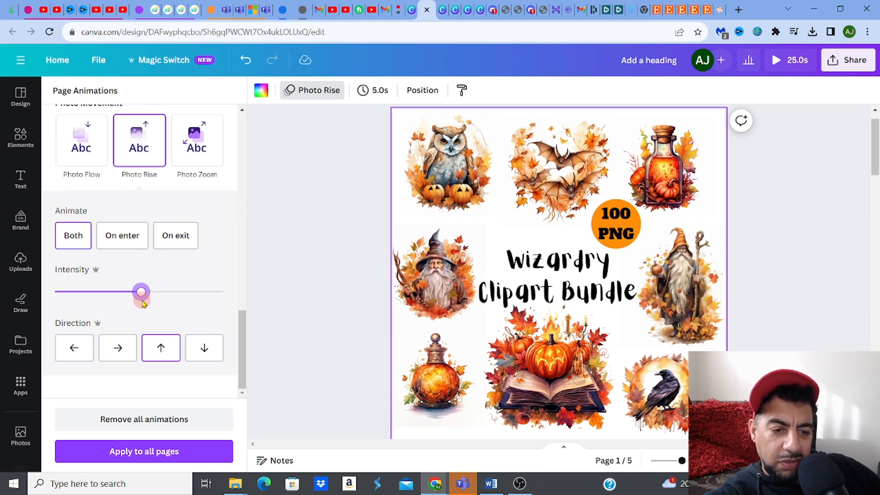
pyautogui.click(120, 242)
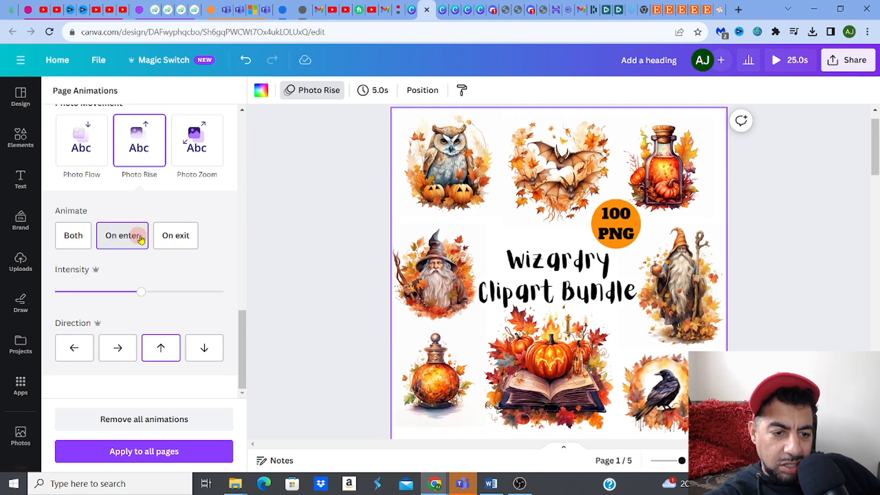
pyautogui.click(167, 238)
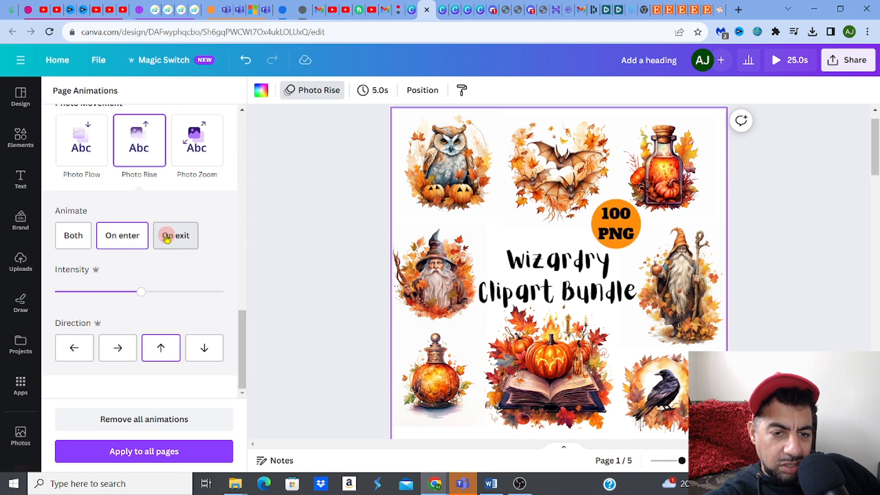
pyautogui.click(86, 243)
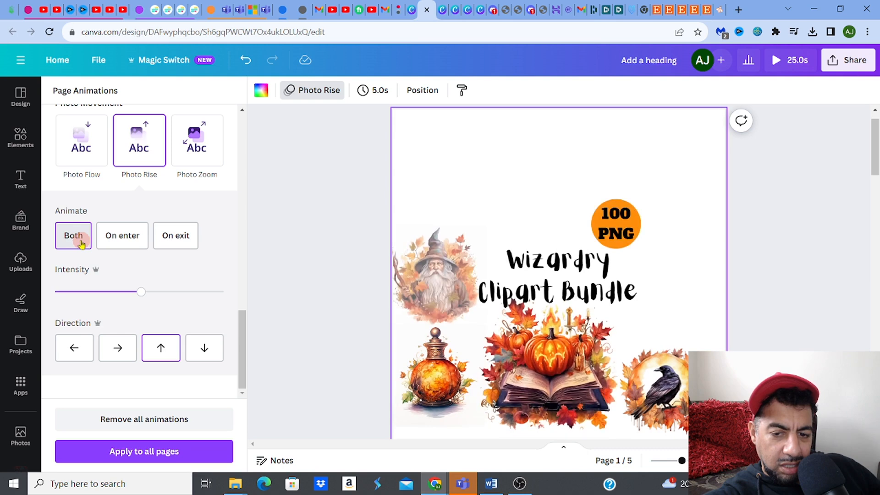
# Step: Set the timing of page 1 to 10.0 seconds
pyautogui.click(377, 90)
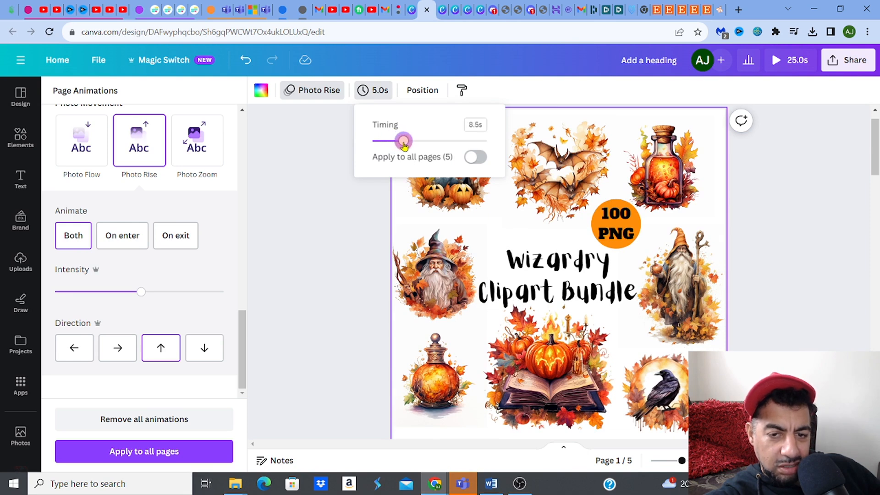
pyautogui.moveTo(409, 142); pyautogui.dragTo(409, 139)
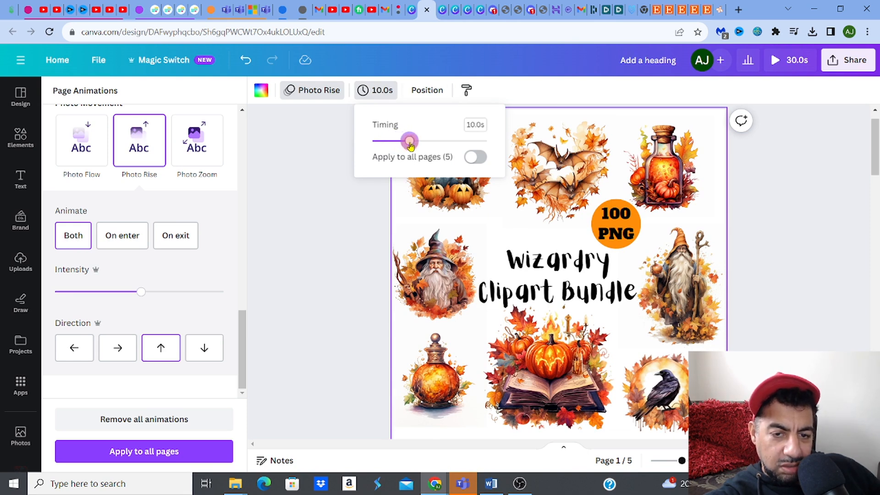
pyautogui.click(323, 132)
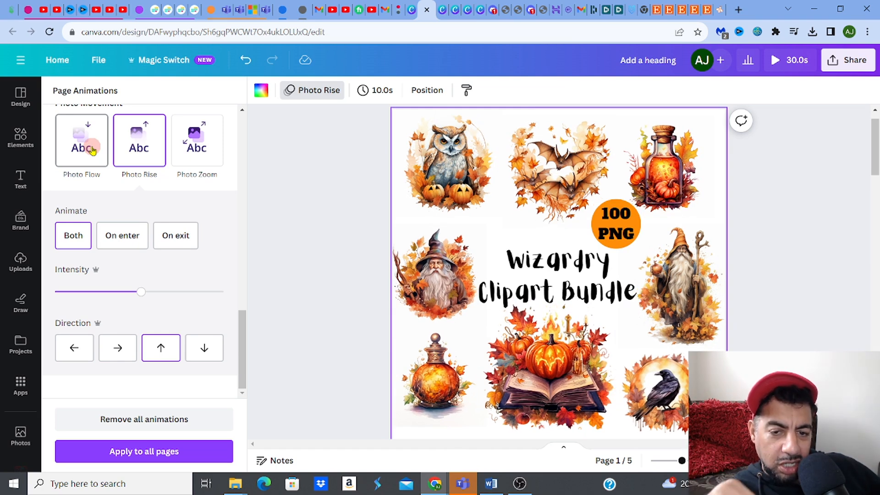
# Step: Try the Photo Zoom animation on the page 1 cover, return to Photo Rise and view the Basic effects
pyautogui.click(189, 143)
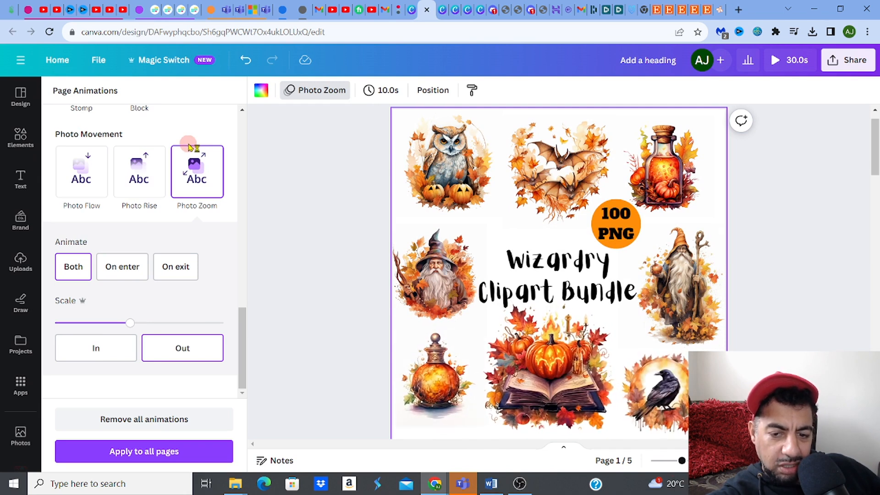
pyautogui.click(136, 165)
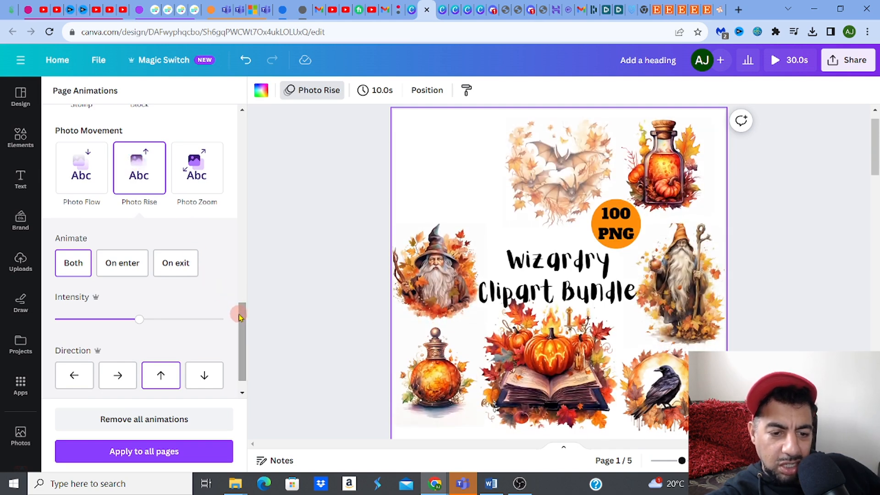
pyautogui.moveTo(239, 312); pyautogui.dragTo(244, 206)
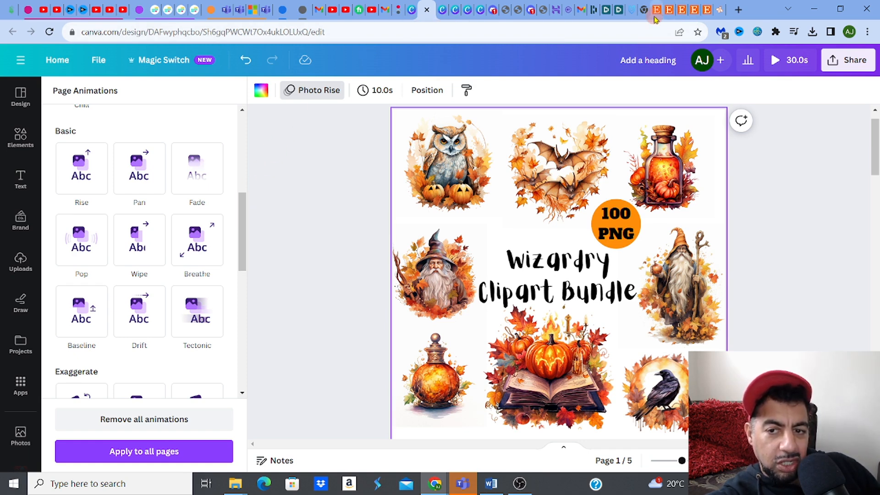
# Step: Switch to the Etsy watercolour clipart search, open Product Analytics and examine the listings' sales, revenue, views, visibility and conversion columns
pyautogui.moveTo(658, 19)
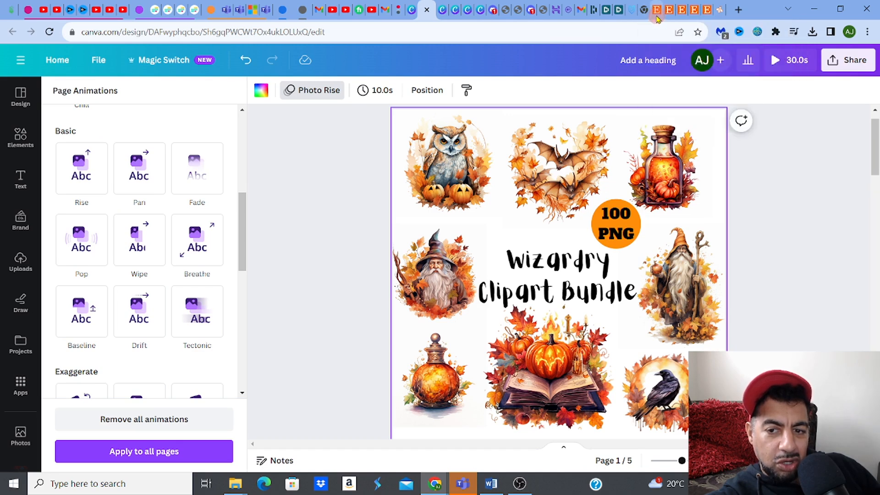
pyautogui.click(657, 17)
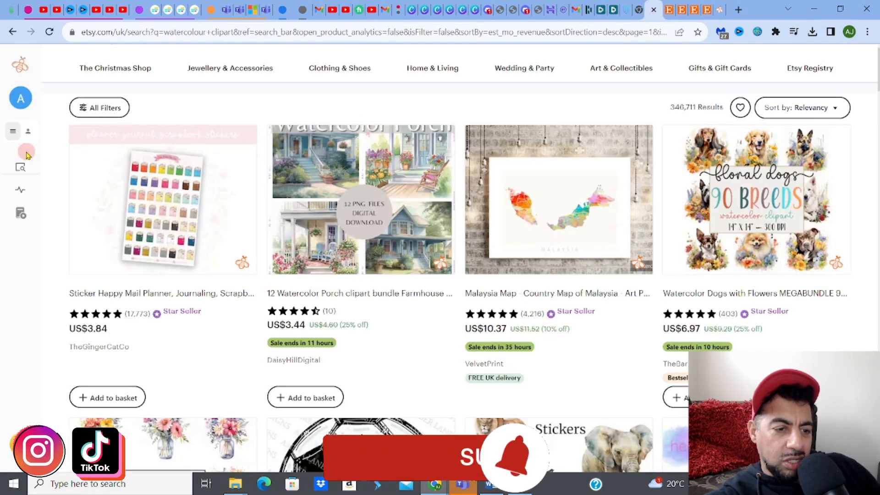
pyautogui.click(30, 155)
pyautogui.click(67, 187)
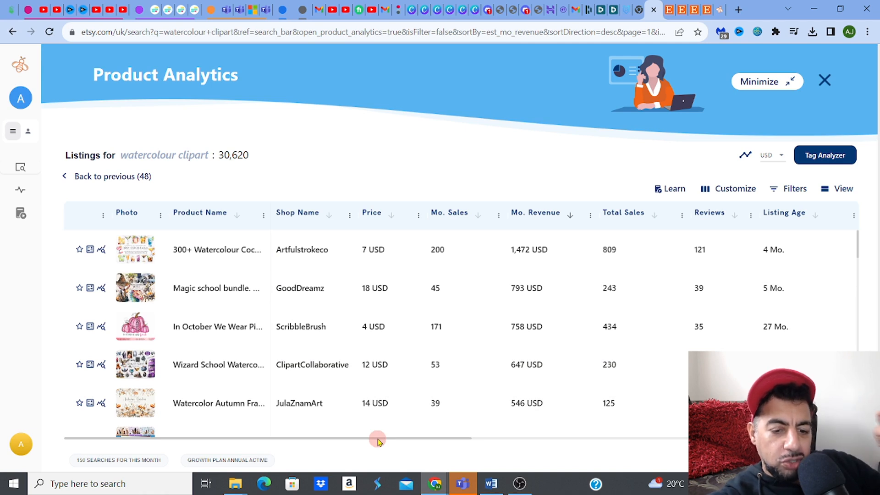
pyautogui.moveTo(379, 440); pyautogui.dragTo(705, 447)
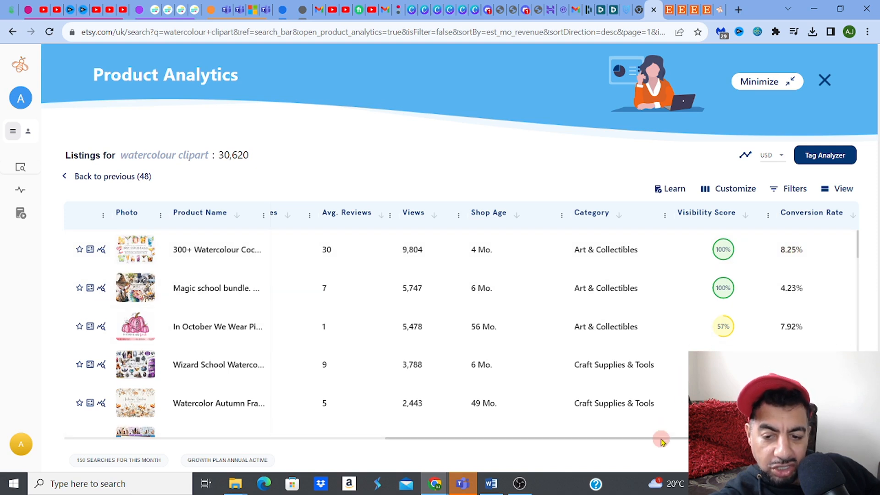
pyautogui.moveTo(661, 441); pyautogui.dragTo(700, 440)
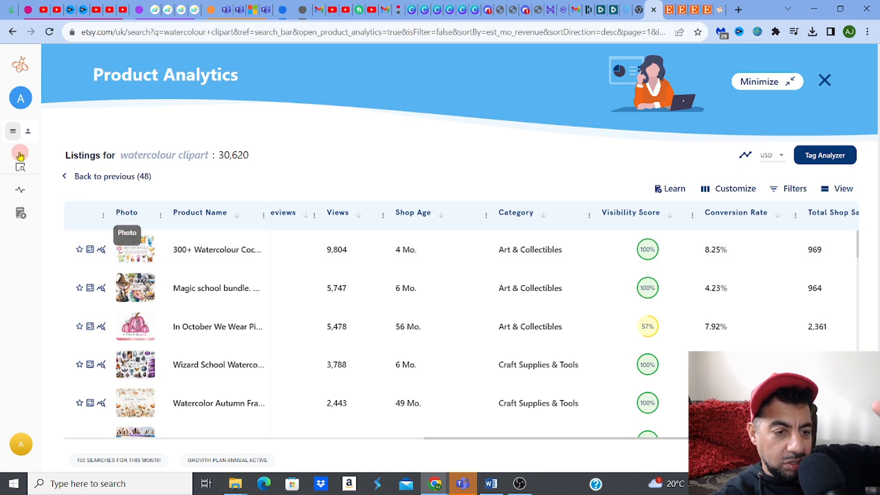
pyautogui.moveTo(7, 207)
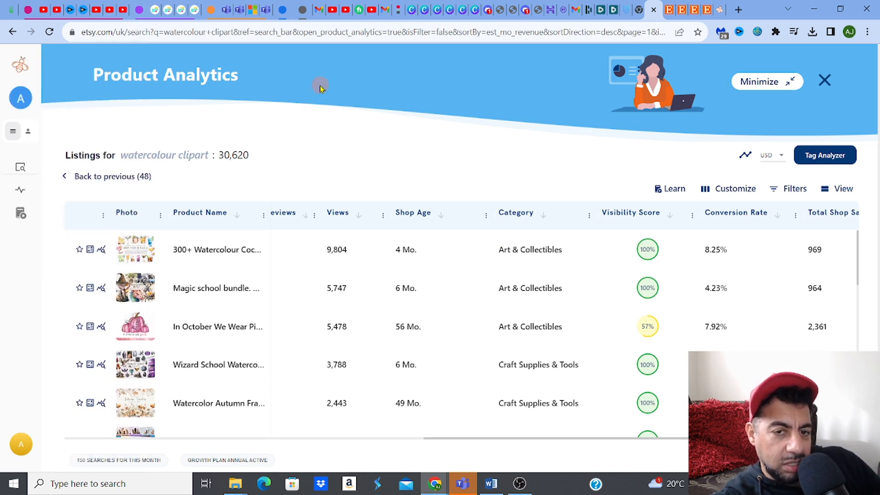
# Step: Switch back to the Canva design and apply the Photo Zoom animation to the page 1 cover
pyautogui.click(426, 18)
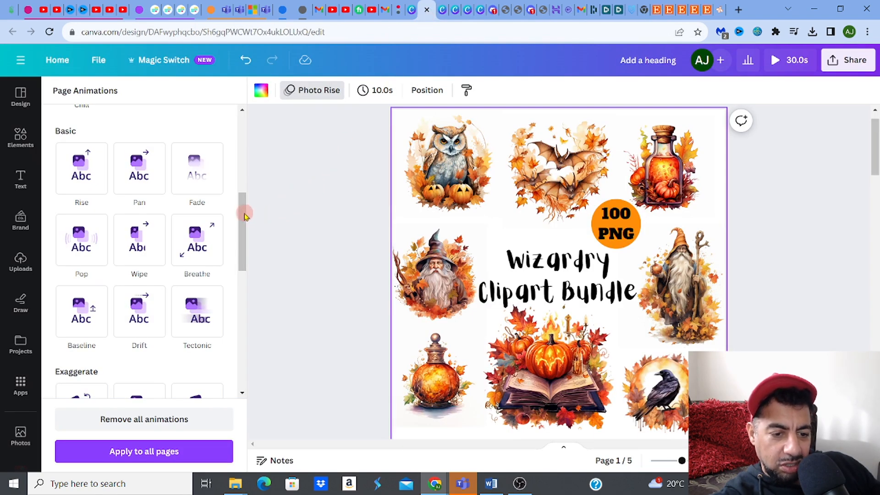
pyautogui.scroll(-1, 246, 232)
pyautogui.moveTo(247, 231); pyautogui.dragTo(247, 289)
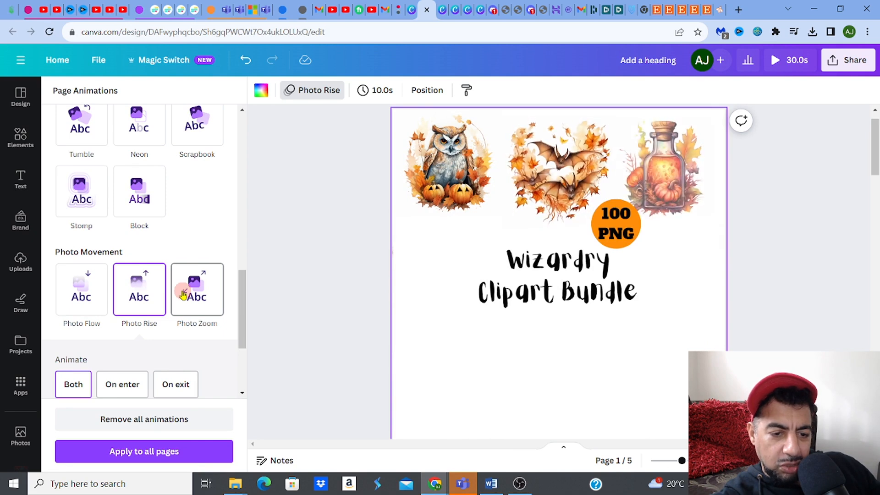
pyautogui.click(183, 295)
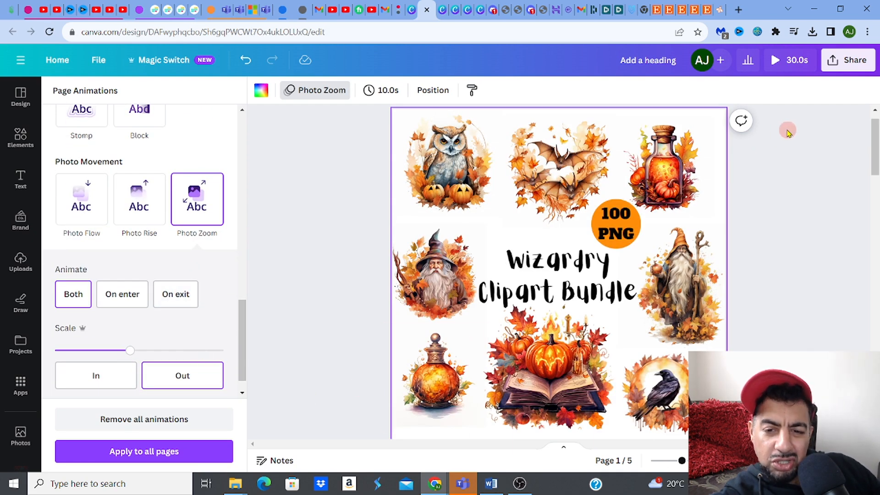
pyautogui.click(850, 67)
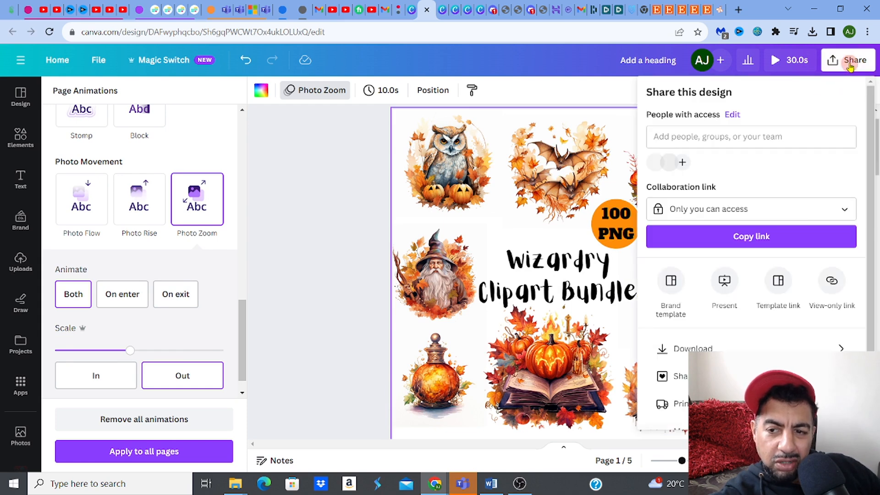
pyautogui.click(715, 348)
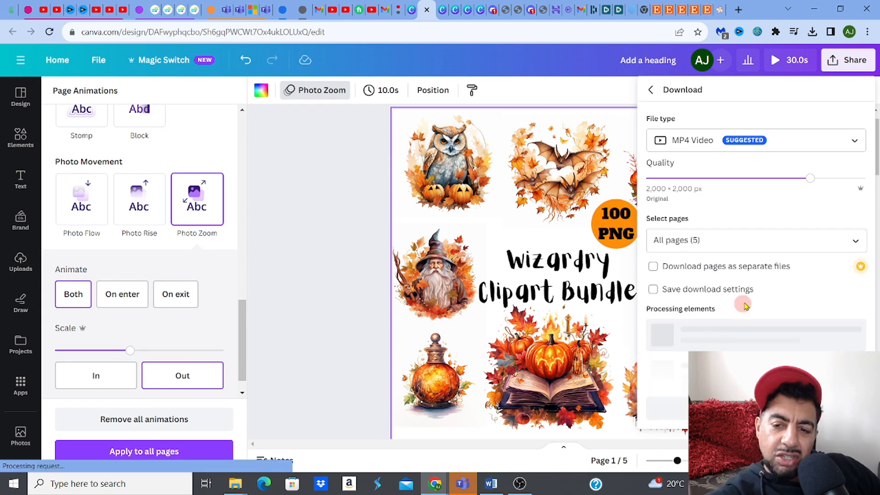
pyautogui.click(853, 243)
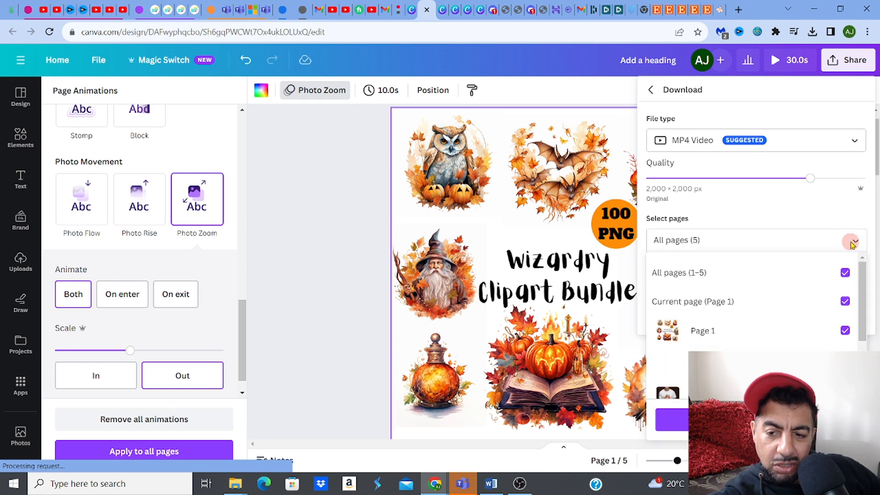
pyautogui.click(846, 273)
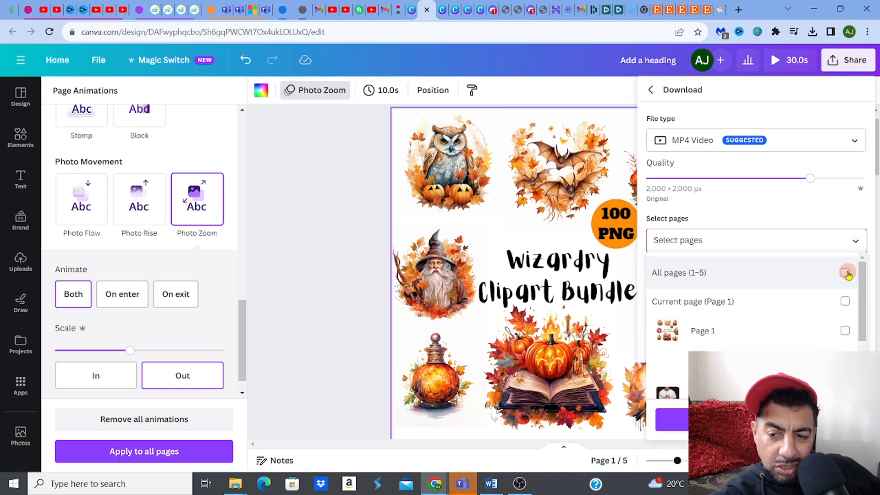
pyautogui.click(846, 331)
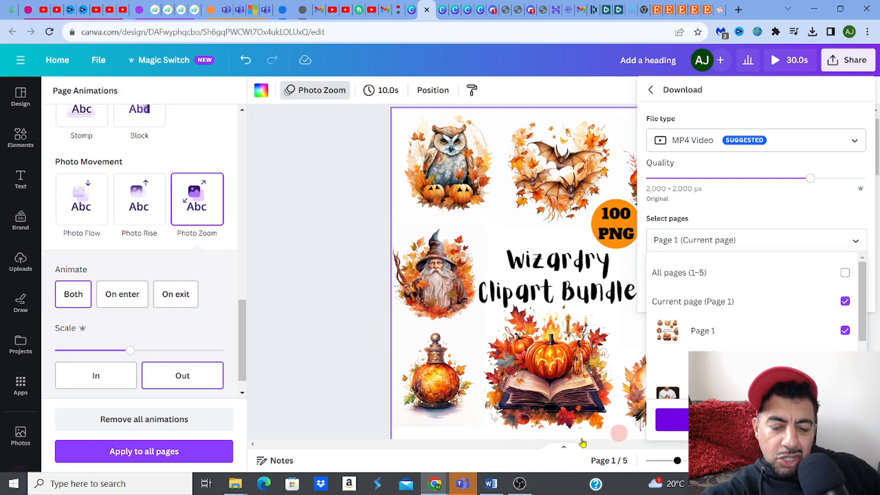
pyautogui.click(328, 329)
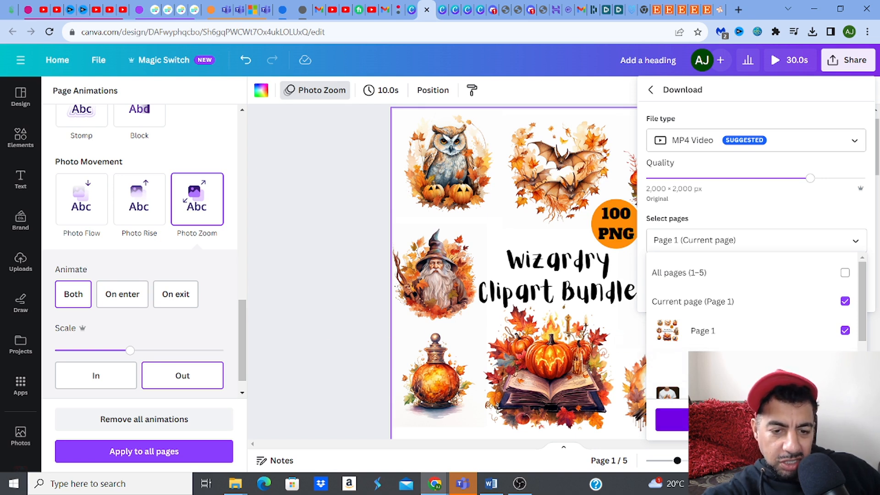
pyautogui.click(341, 258)
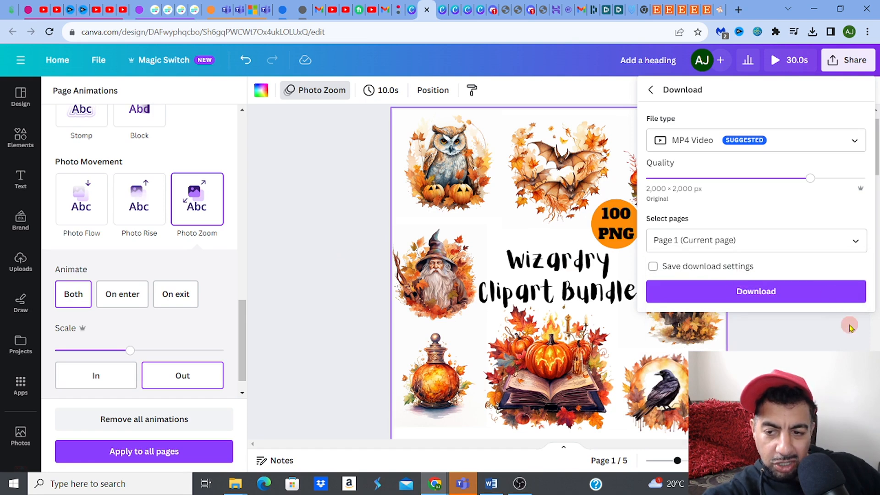
pyautogui.click(849, 326)
pyautogui.moveTo(878, 174)
pyautogui.mouseDown()
pyautogui.moveTo(877, 356)
pyautogui.moveTo(877, 167)
pyautogui.mouseUp()
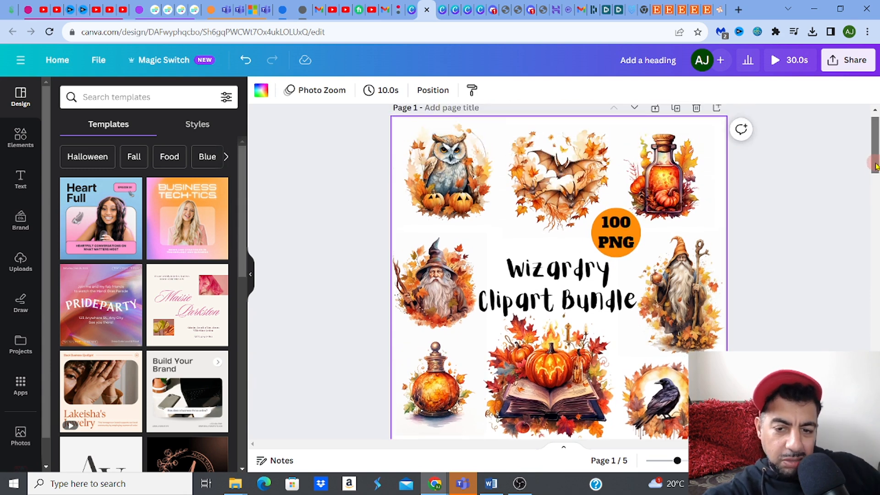
# Step: Download only page 1 of the design as an MP4 video
pyautogui.click(848, 60)
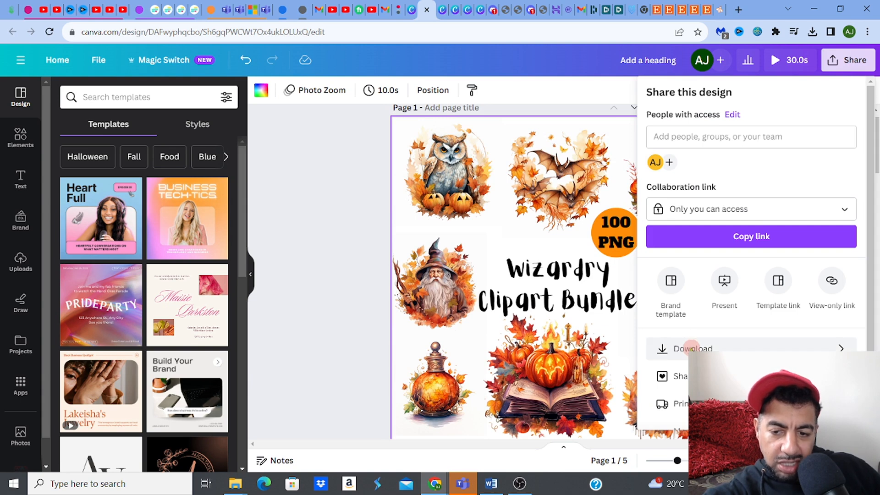
pyautogui.click(691, 349)
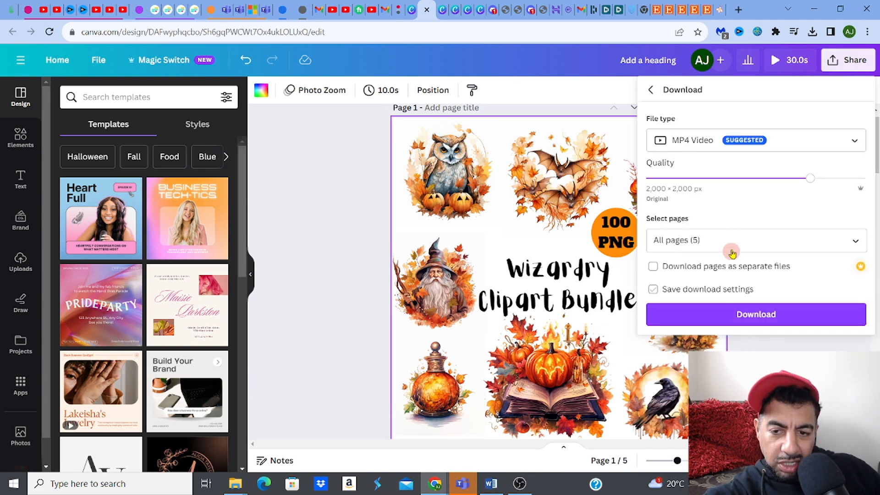
pyautogui.click(733, 241)
pyautogui.click(846, 274)
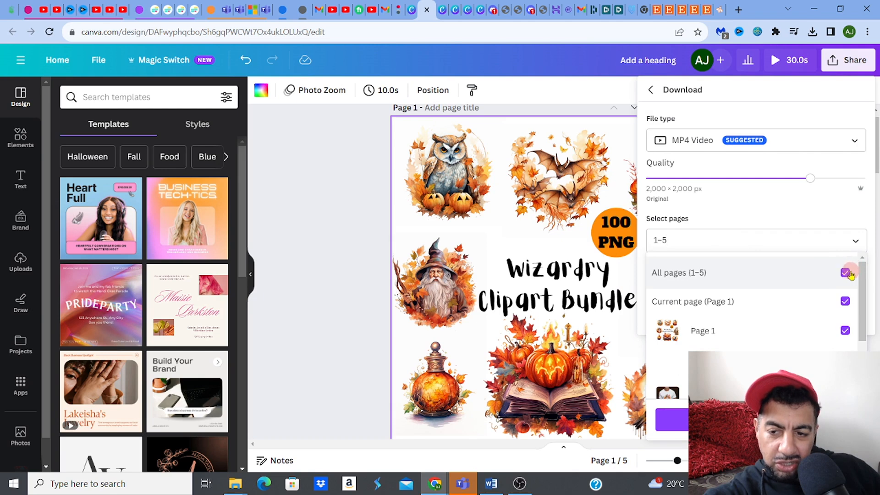
pyautogui.click(846, 332)
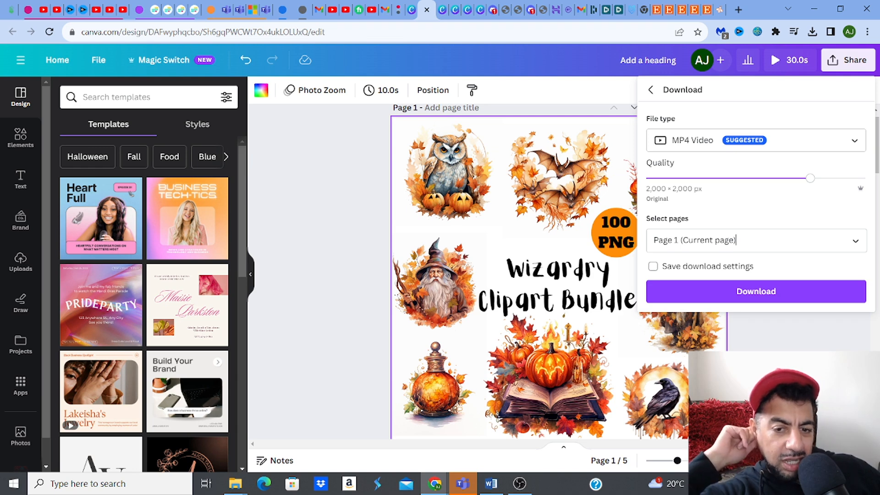
pyautogui.click(758, 297)
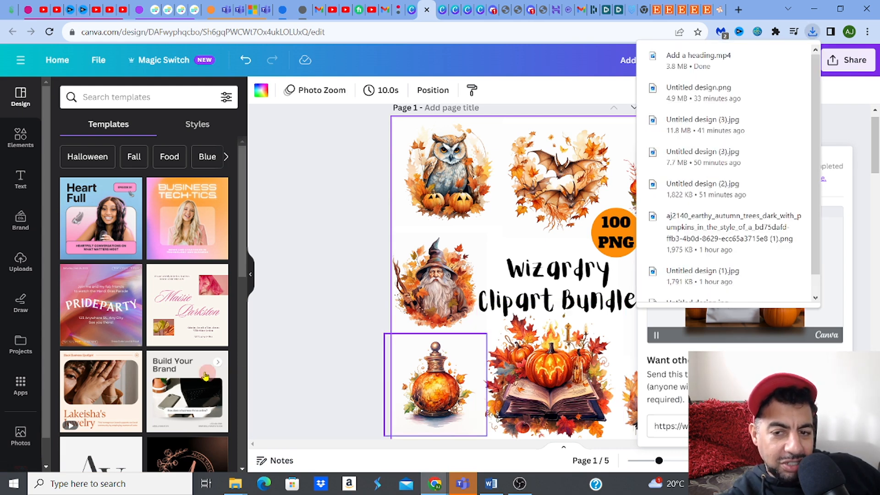
# Step: Open the downloaded "Add a heading" video from the Downloads folder, replay it from the start to check the animation, and close the player
pyautogui.click(235, 487)
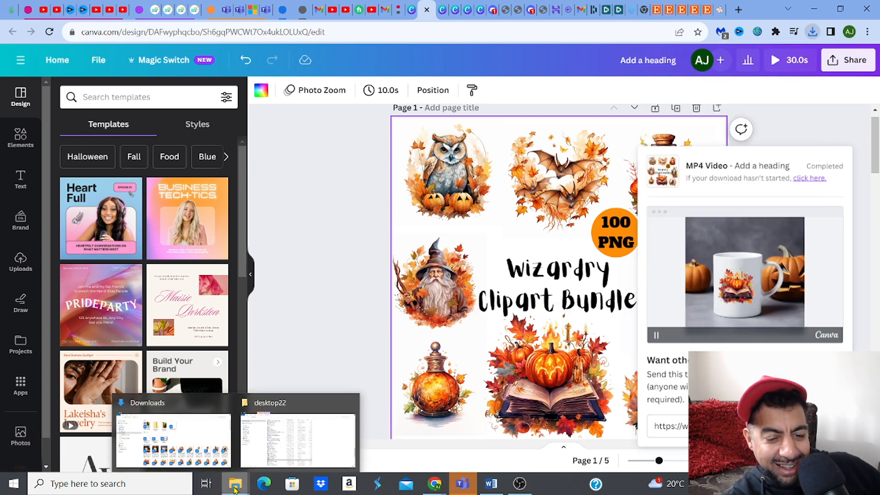
pyautogui.click(202, 402)
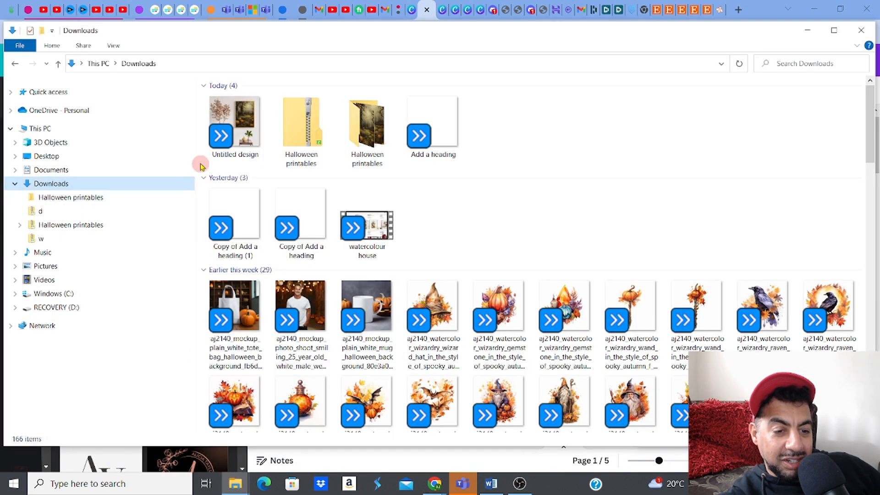
pyautogui.click(77, 186)
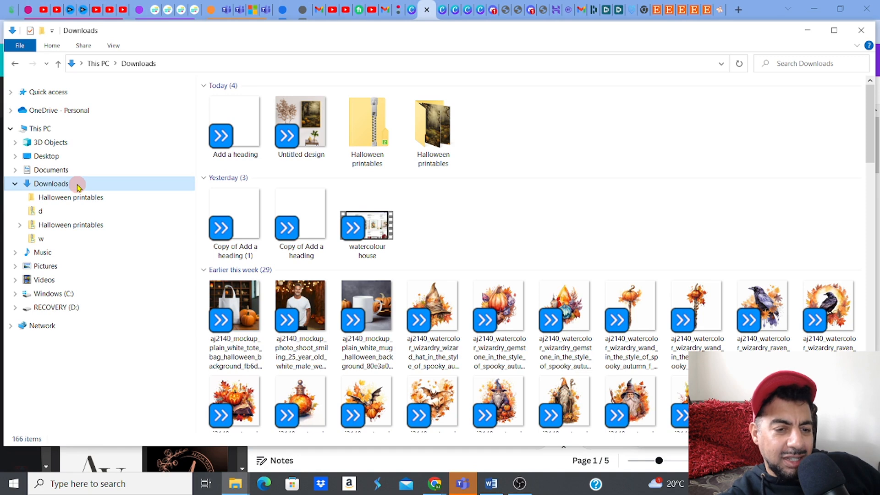
pyautogui.click(243, 119)
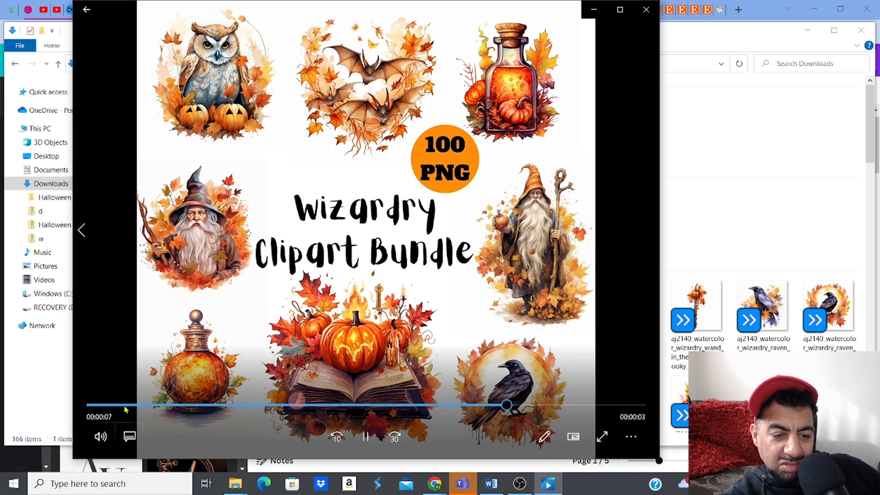
pyautogui.click(105, 407)
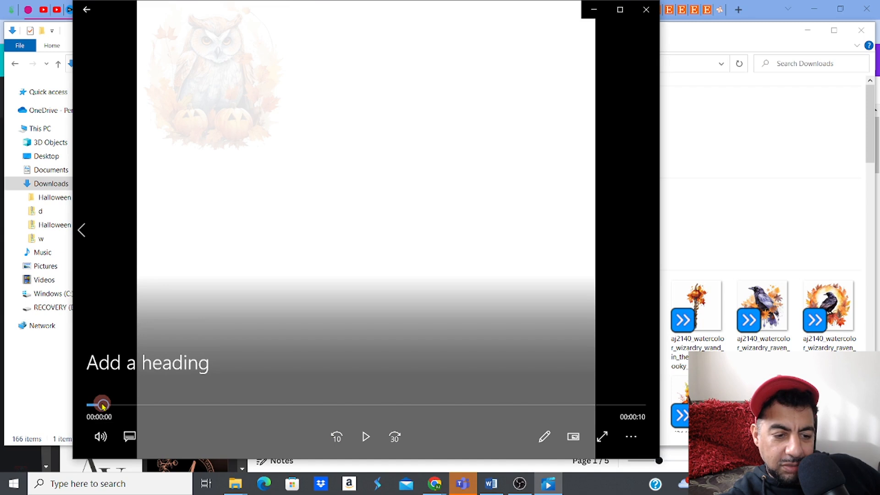
pyautogui.moveTo(103, 406); pyautogui.dragTo(91, 405)
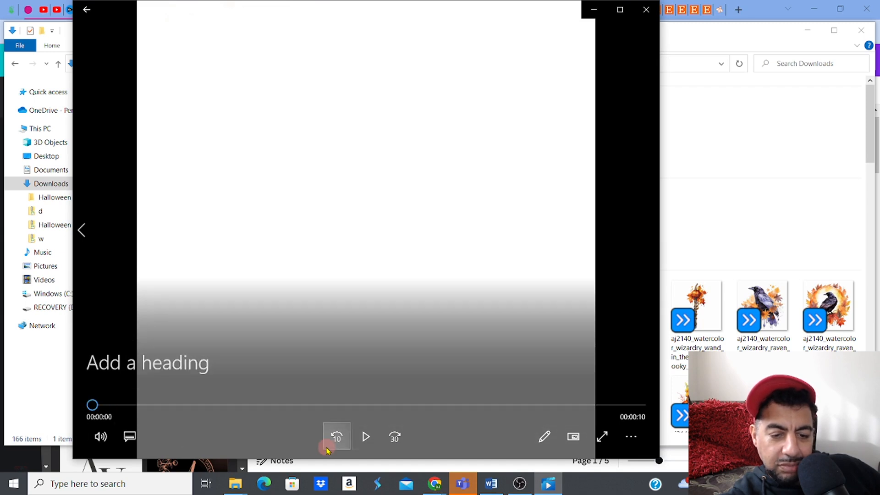
pyautogui.click(365, 438)
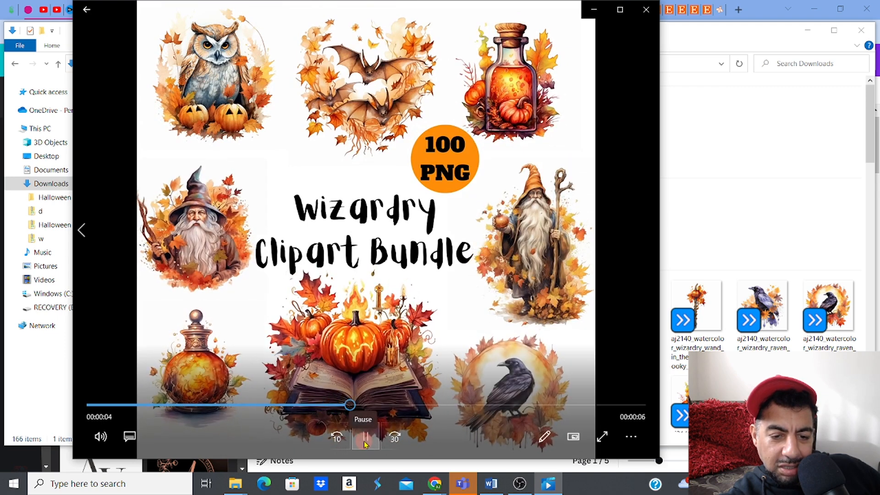
pyautogui.click(366, 441)
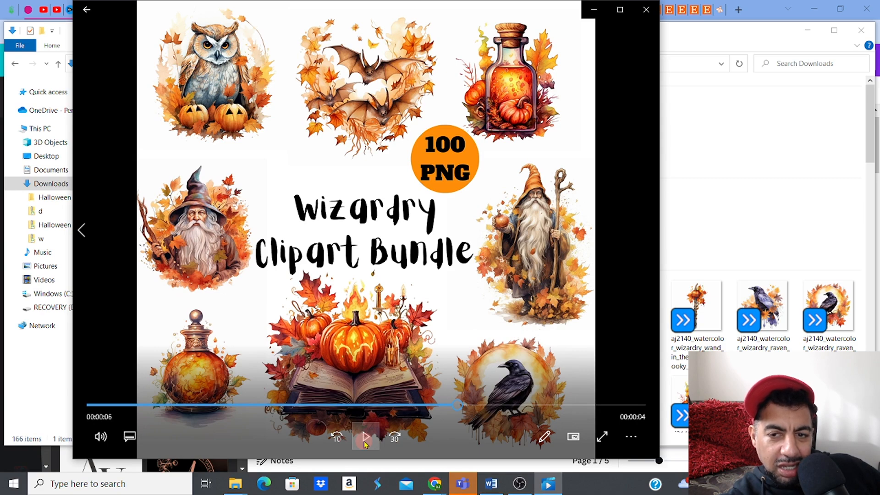
pyautogui.click(641, 16)
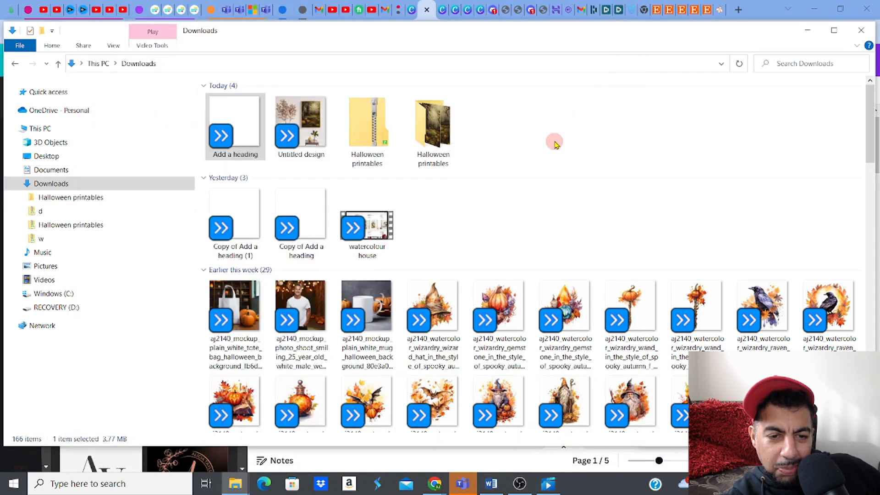
# Step: Return to the Canva design and delete the blank page 2
pyautogui.moveTo(435, 483)
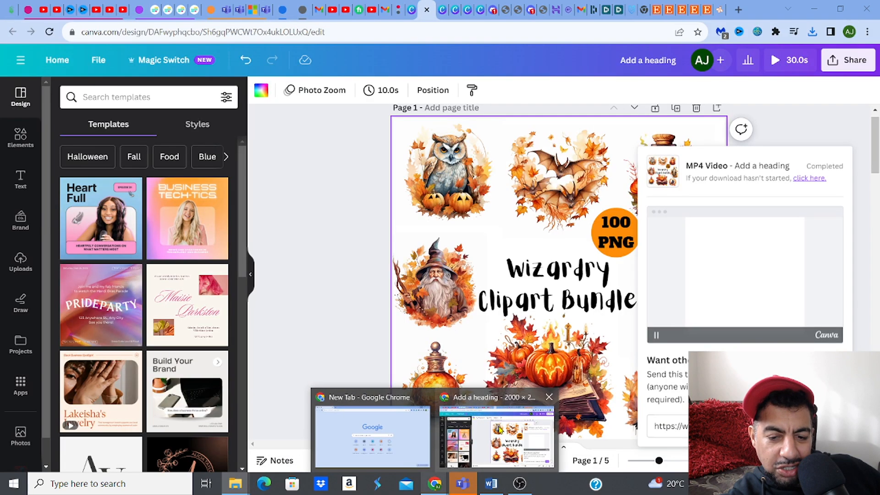
pyautogui.click(500, 430)
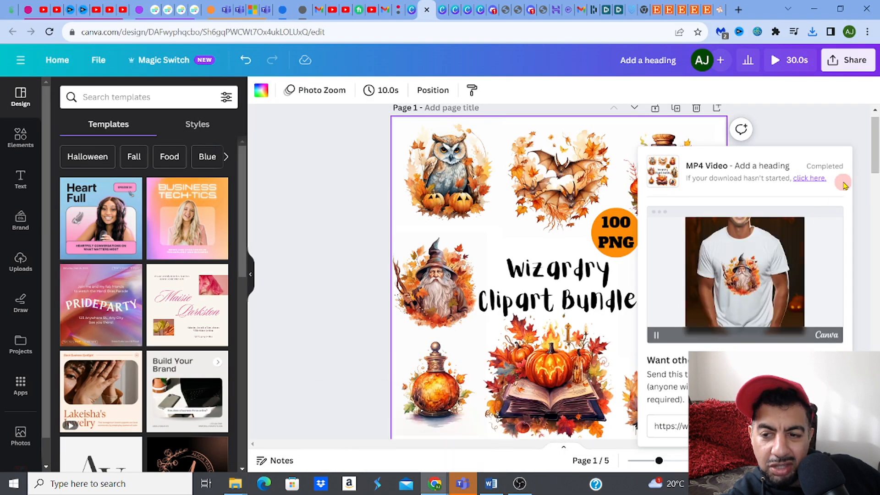
pyautogui.moveTo(877, 133); pyautogui.dragTo(875, 158)
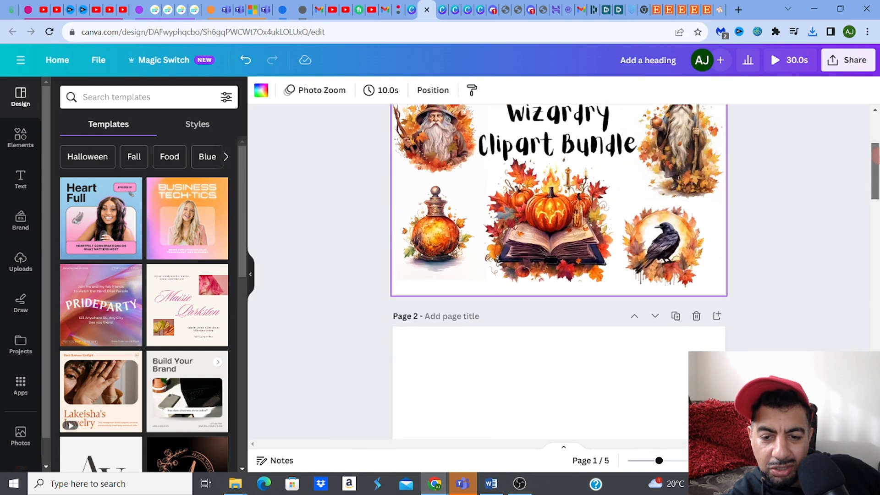
pyautogui.click(696, 316)
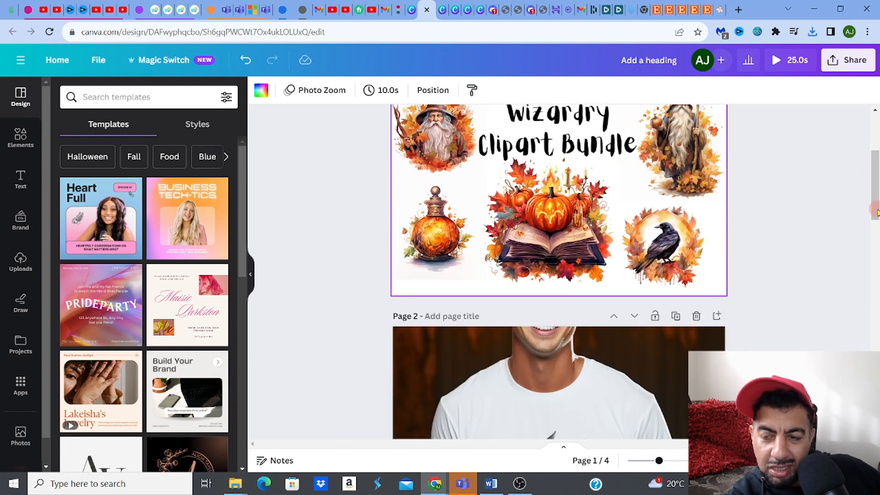
# Step: Download all four pages of the design as one MP4 video
pyautogui.click(846, 64)
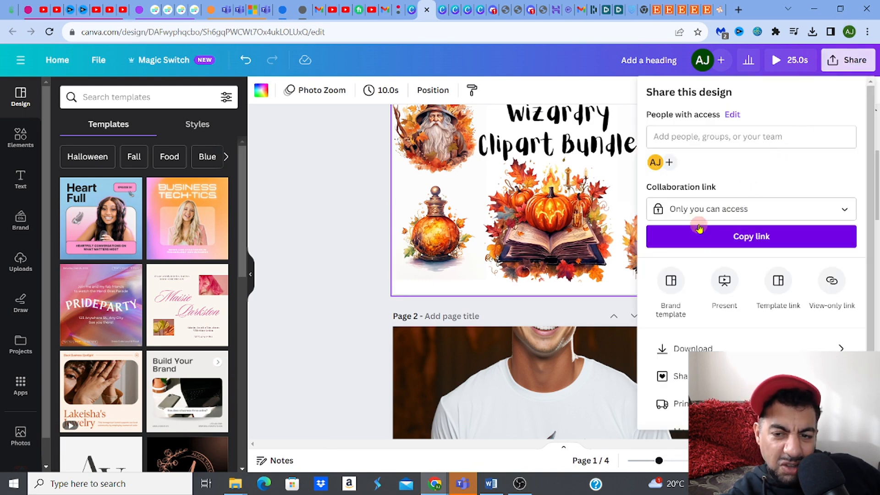
pyautogui.click(700, 347)
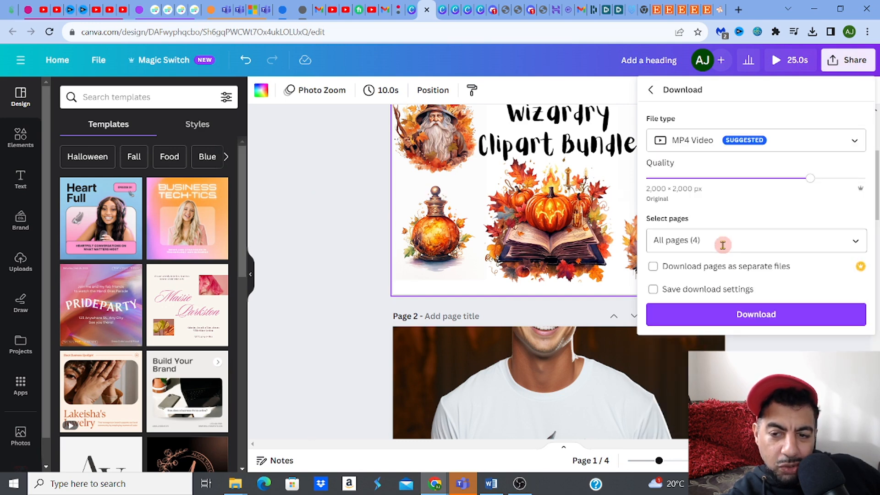
pyautogui.click(720, 313)
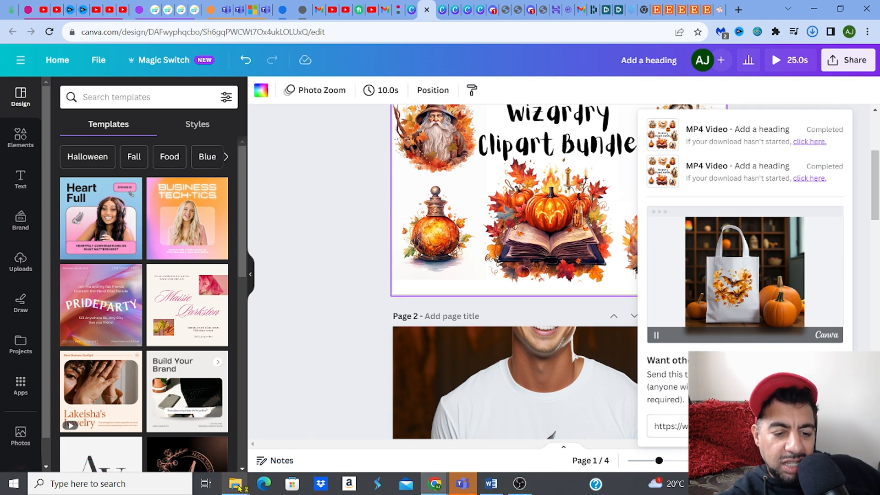
# Step: Open the "Add a heading (1)" video from the Downloads folder and watch the cover and mockup pages play
pyautogui.moveTo(237, 487)
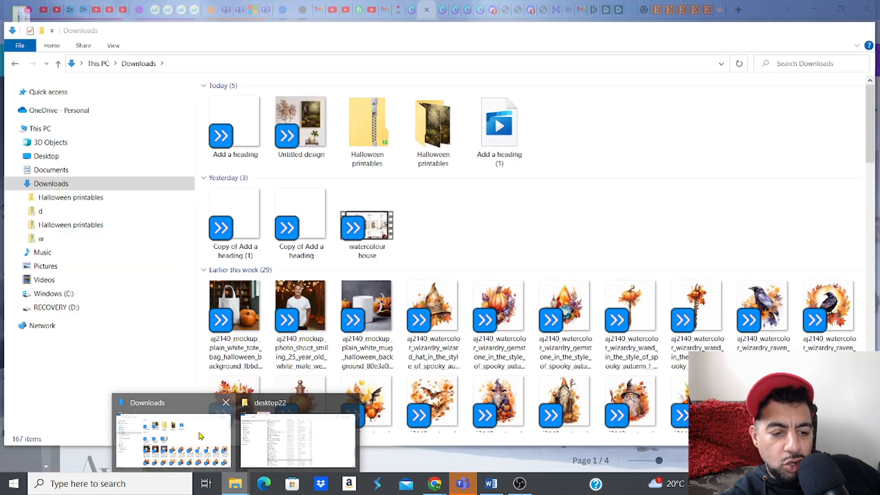
pyautogui.click(200, 434)
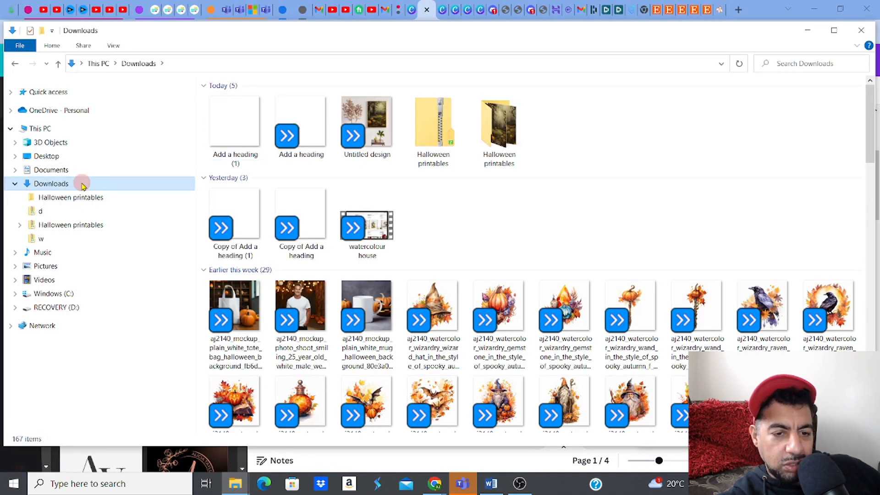
pyautogui.click(242, 133)
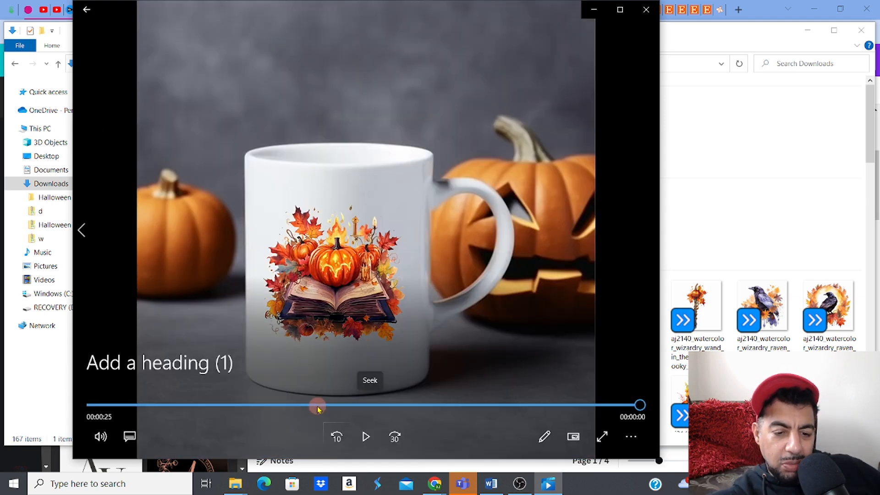
# Step: Skip back to the T-shirt mockup in the "Add a heading (1)" video and close the player
pyautogui.click(317, 405)
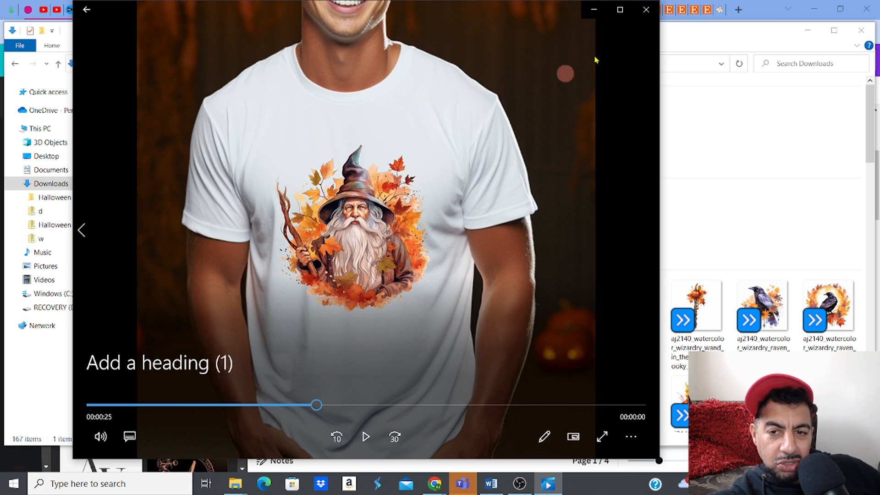
pyautogui.click(646, 10)
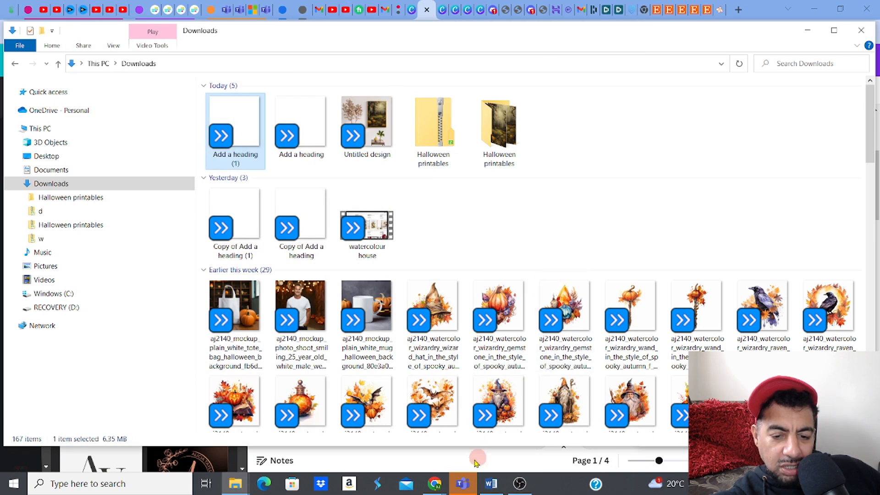
# Step: Switch back to the Canva design in Chrome, dismiss the download notice and show the full Wizardry Clipart Bundle cover on page 1
pyautogui.moveTo(437, 485)
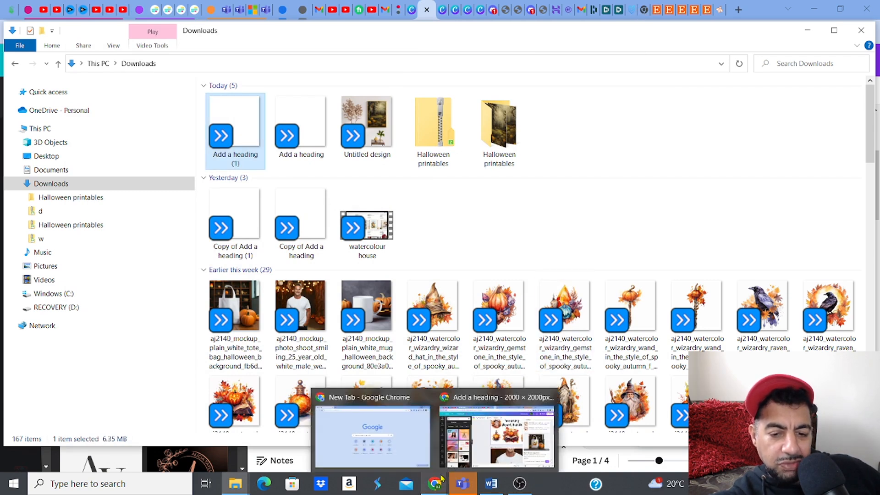
pyautogui.click(475, 402)
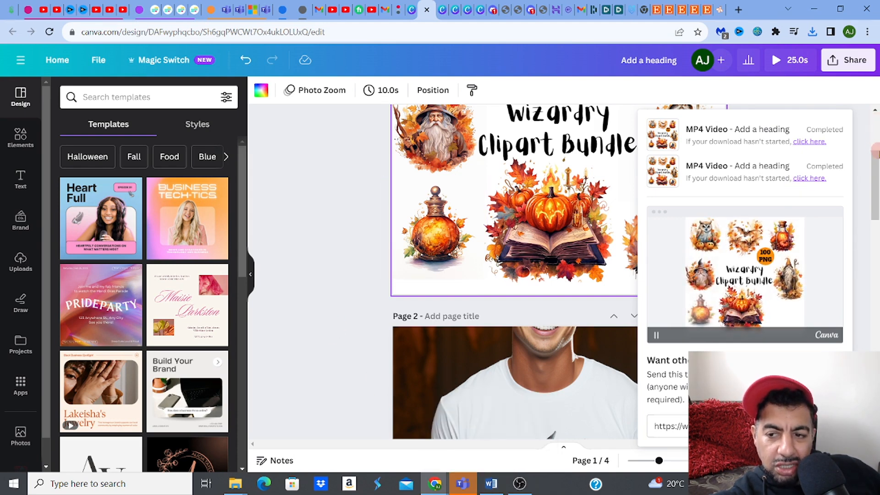
pyautogui.click(875, 121)
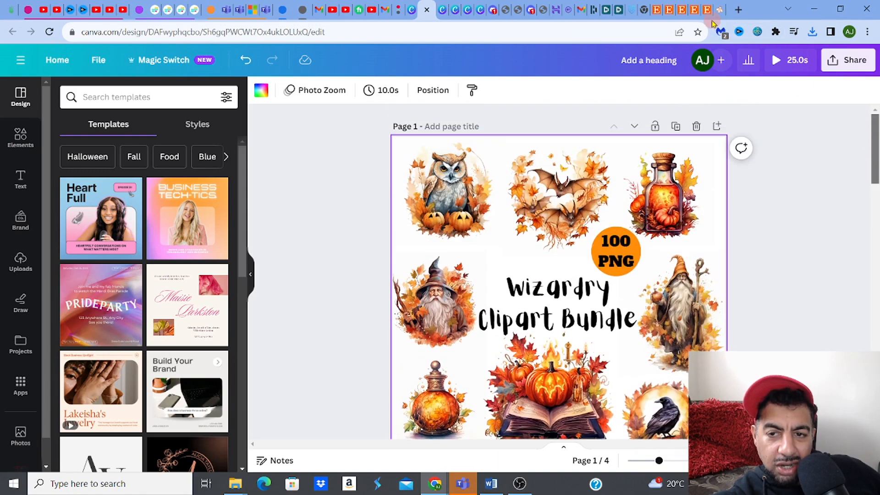
pyautogui.moveTo(672, 18)
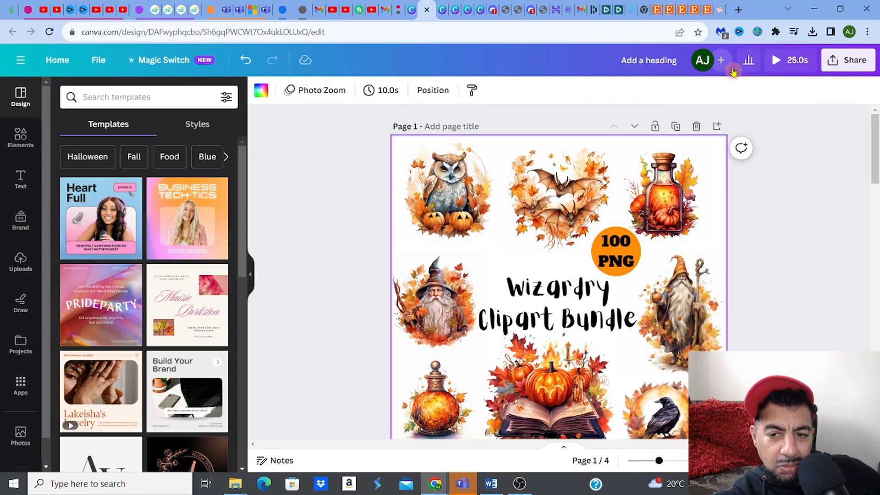